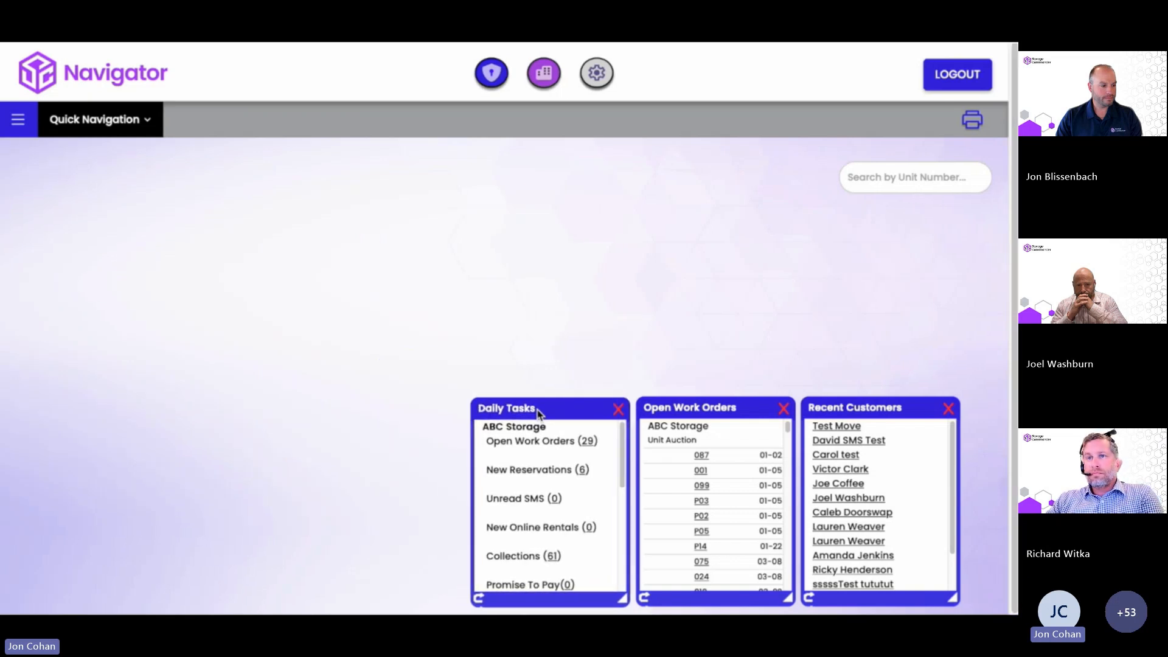
Log out and back in, then search XYZ Storage customers for the first name 'joe'.
left_click(956, 75)
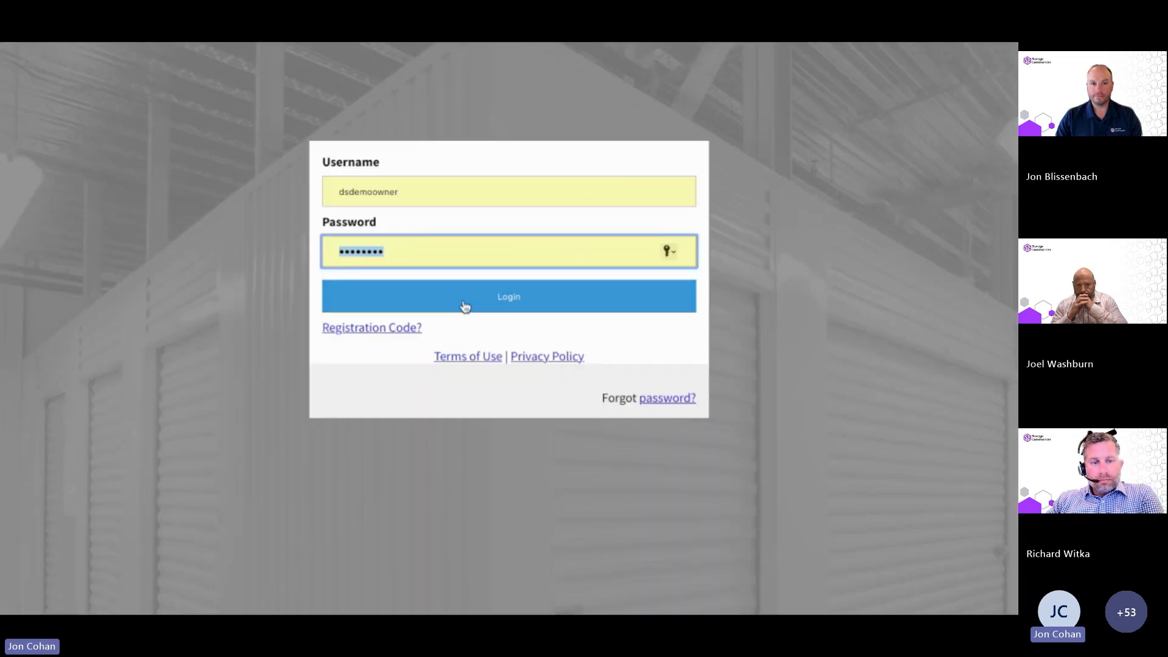
left_click(465, 306)
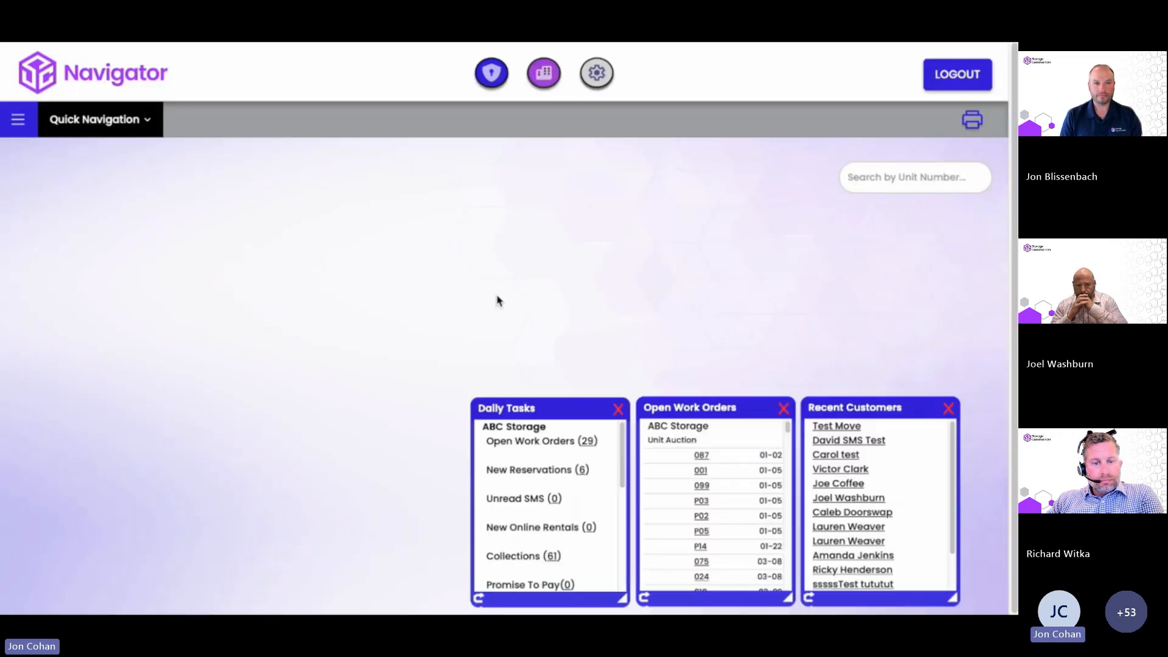
left_click(96, 120)
left_click(107, 264)
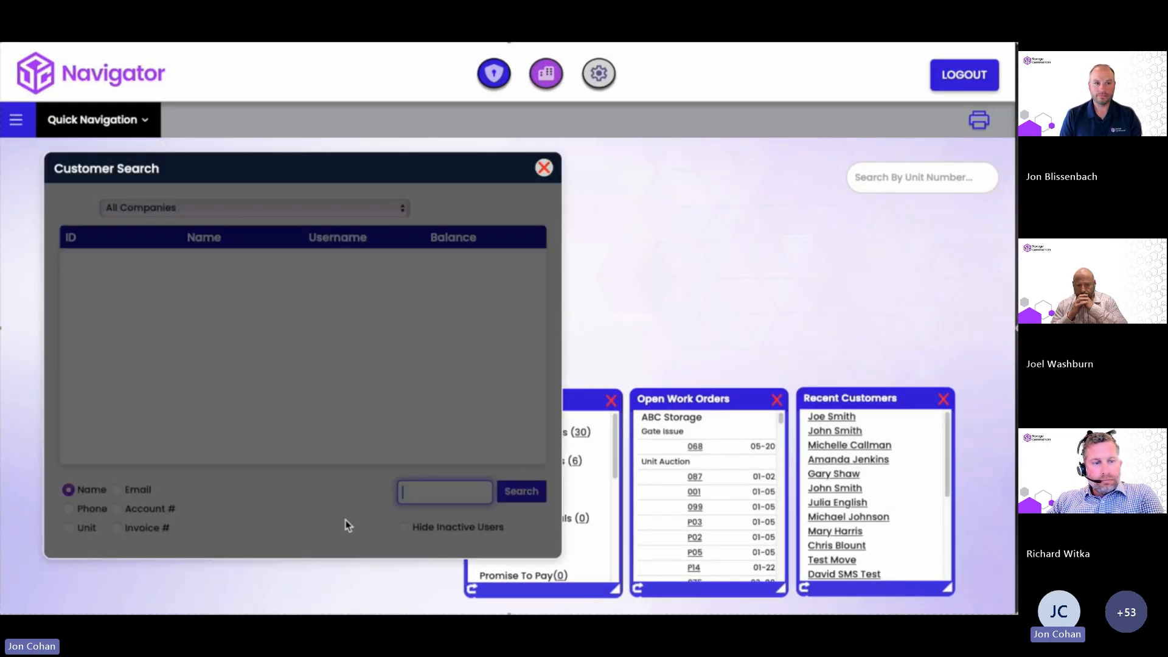
type("joe")
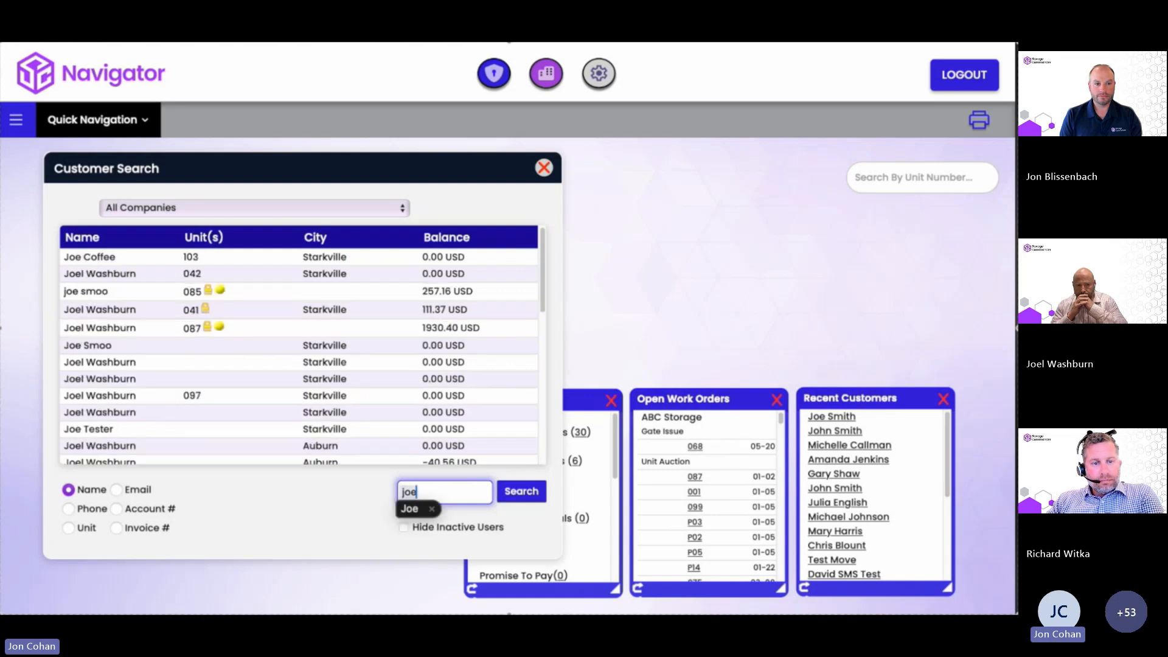
left_click(237, 208)
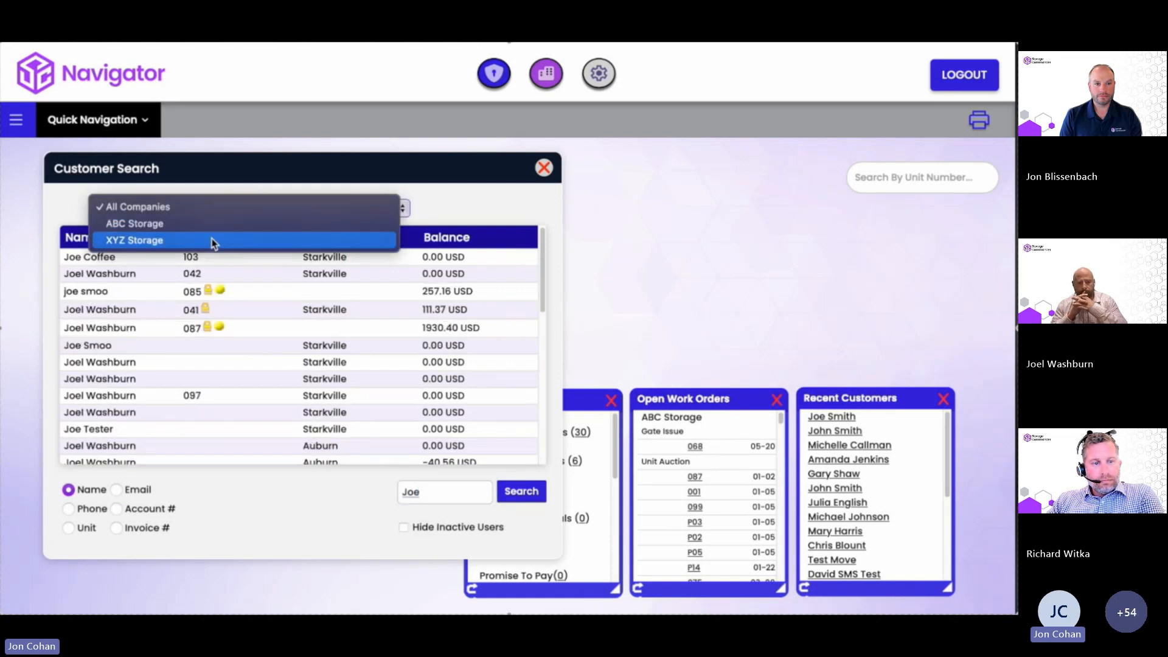
left_click(213, 242)
left_click(515, 490)
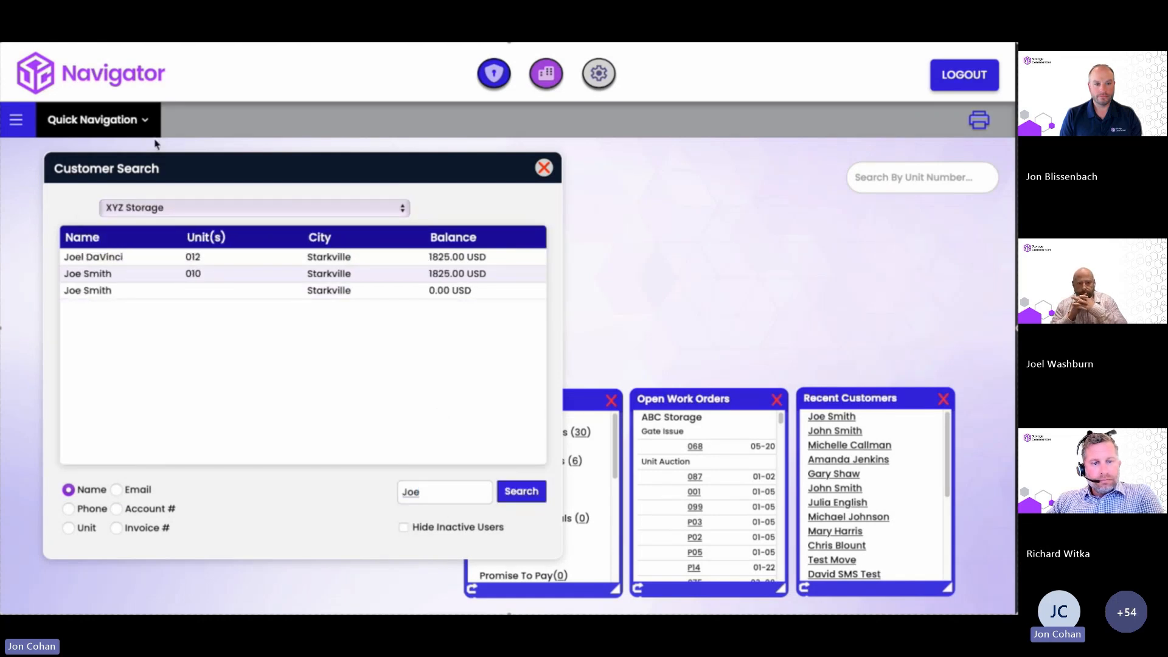
Open a staff member's details from the Staff Manager list.
left_click(15, 119)
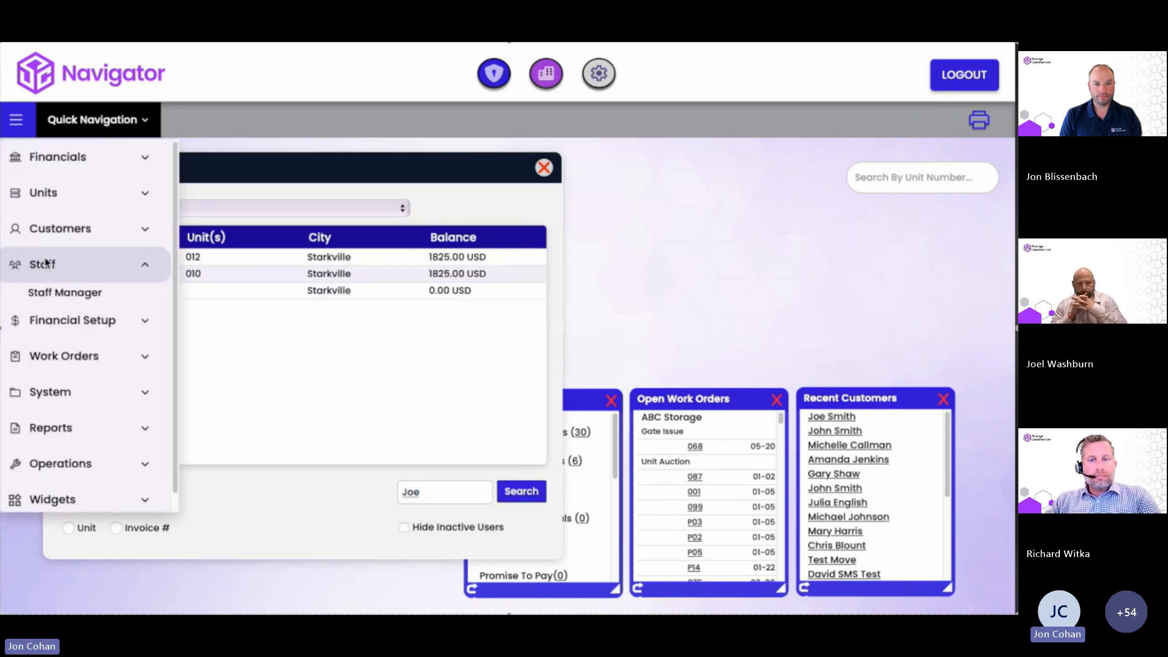
left_click(61, 292)
left_click(100, 457)
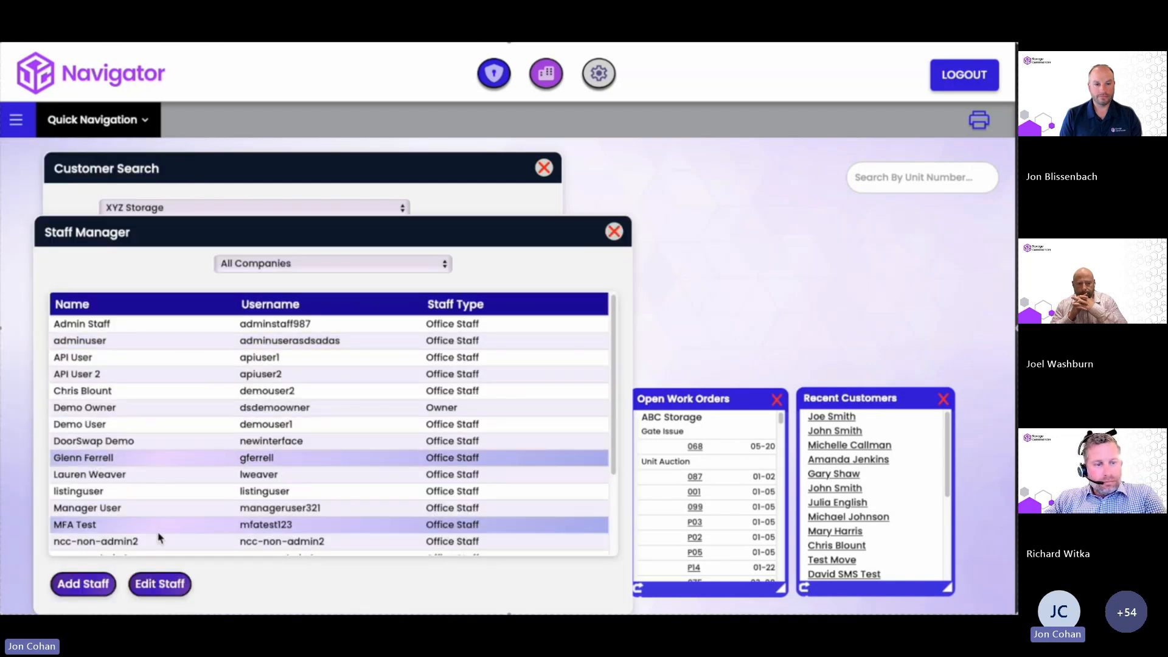
left_click(160, 584)
scroll(298, 438, "down", 5)
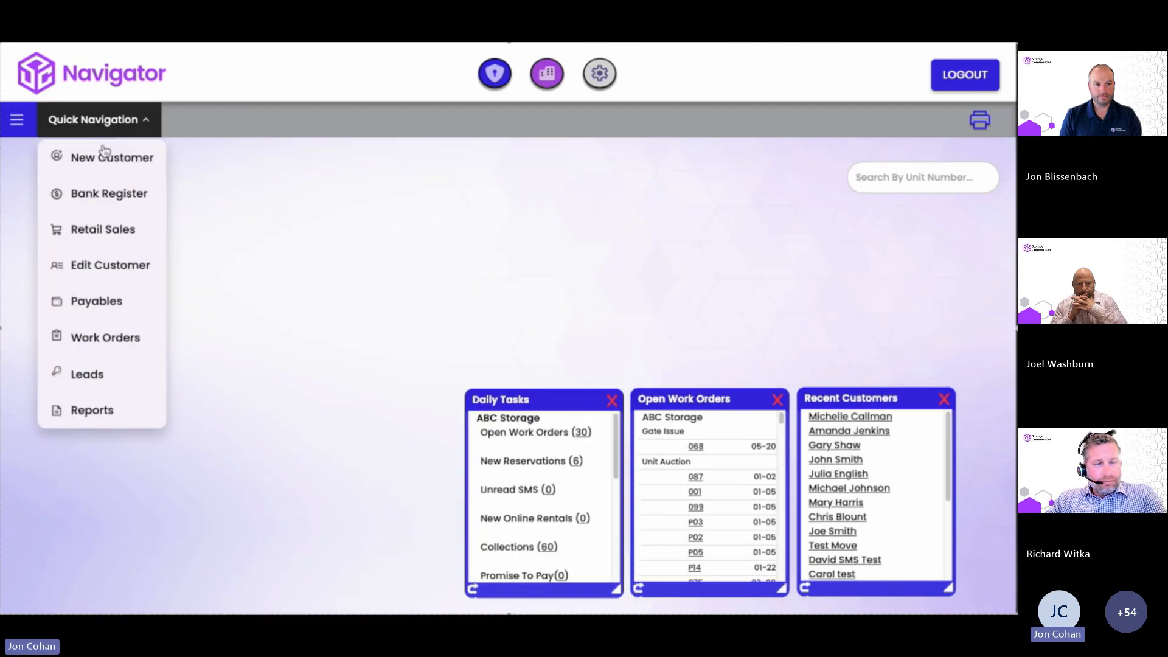
Start a new customer and enter the first and last name.
left_click(104, 156)
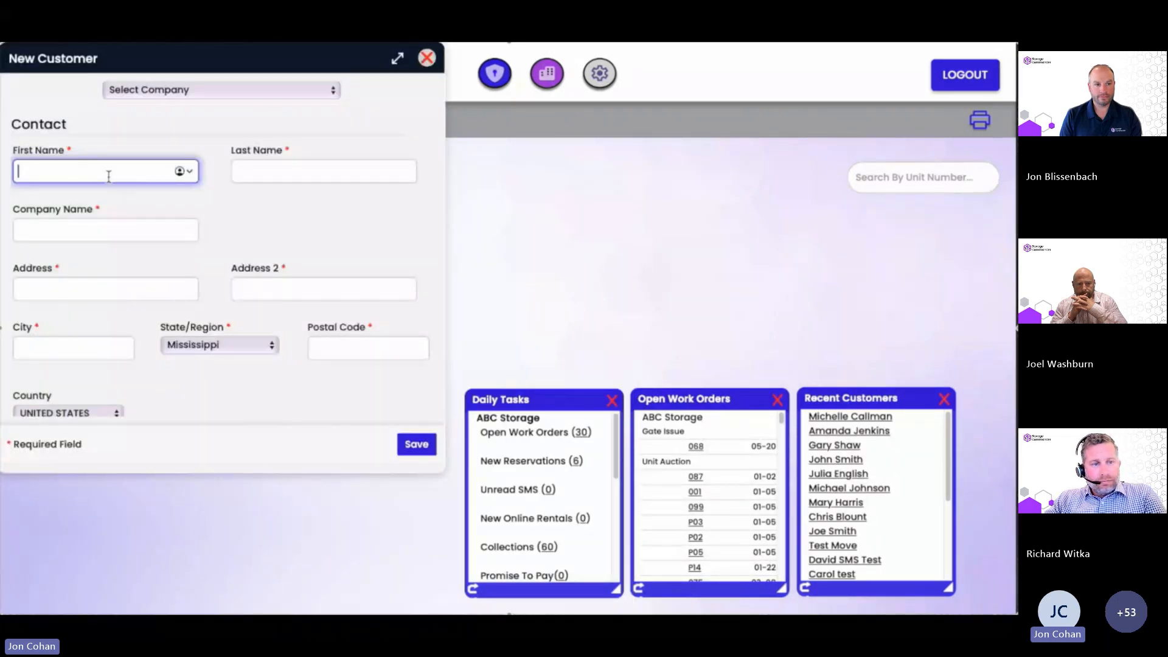
key("Tab")
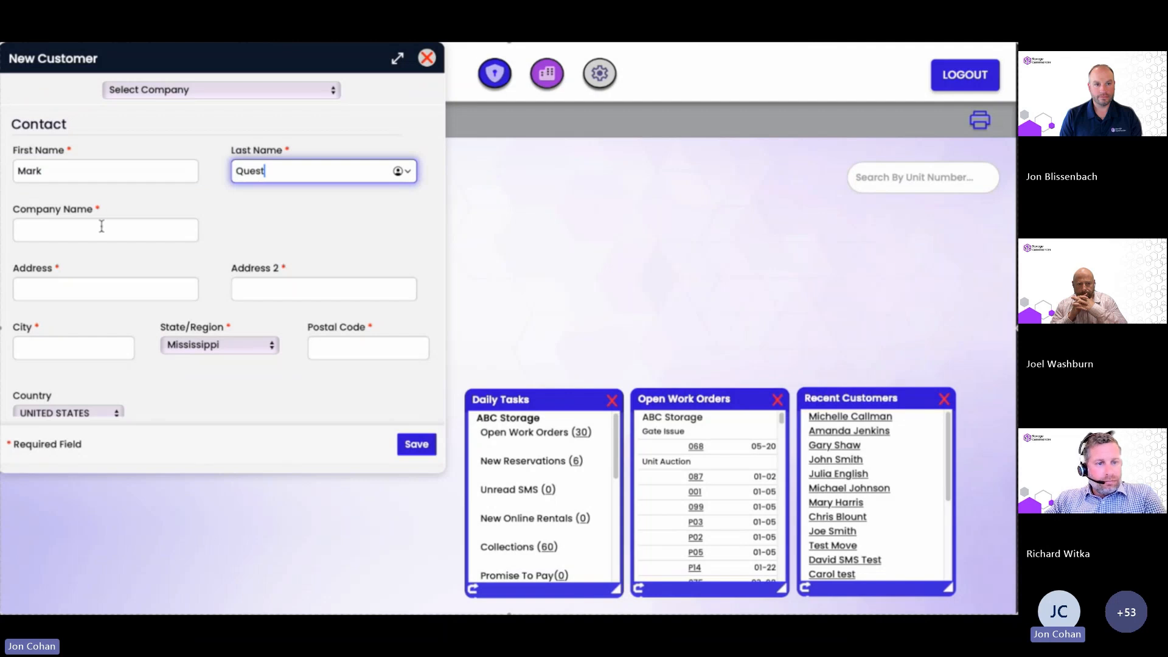
left_click(153, 230)
Search for unit 100 and open its XYZ Storage tenant account.
left_click(909, 178)
type("1")
key("Return")
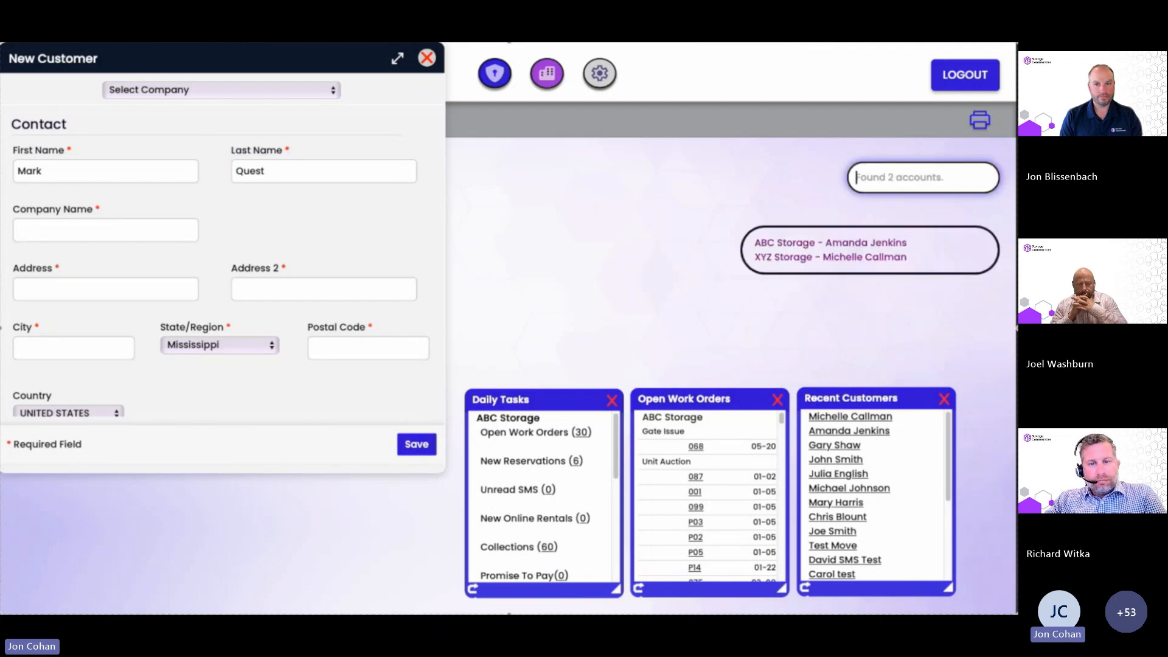
left_click(863, 256)
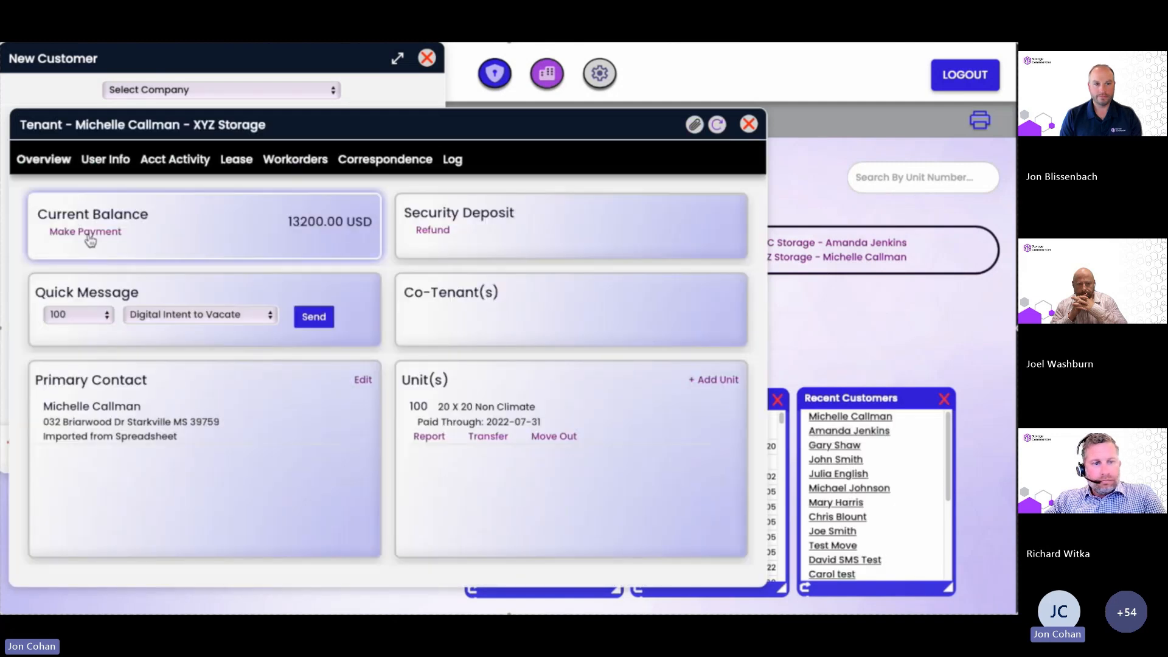
Start a Cash payment against the tenant's current balance.
left_click(85, 232)
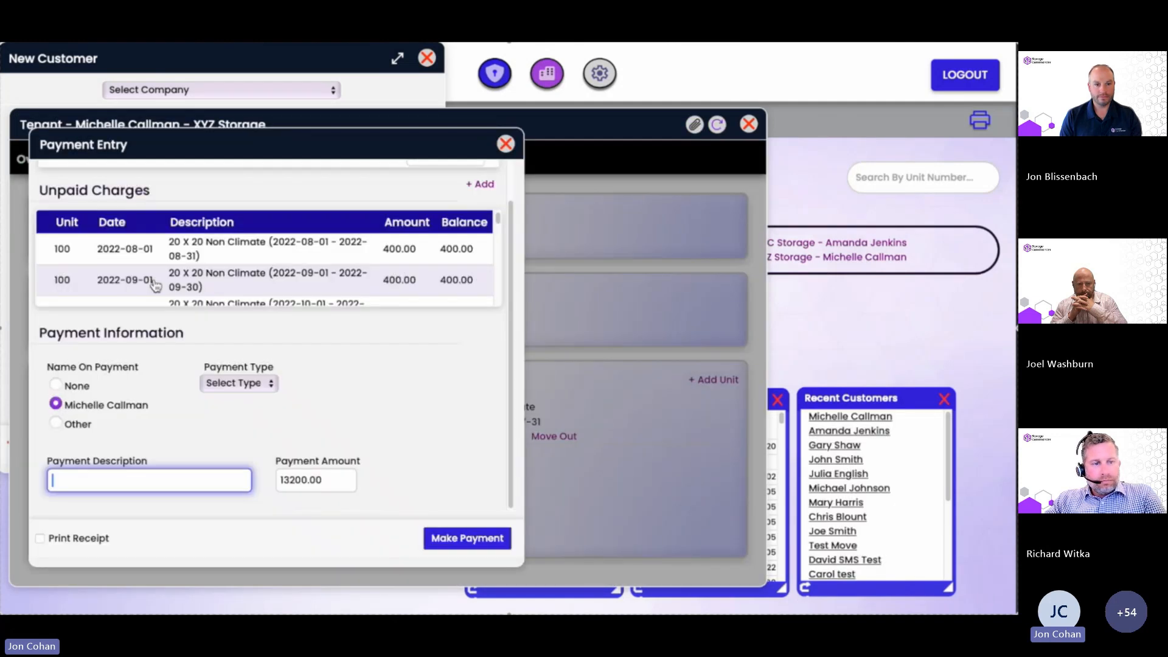
left_click(257, 382)
left_click(237, 407)
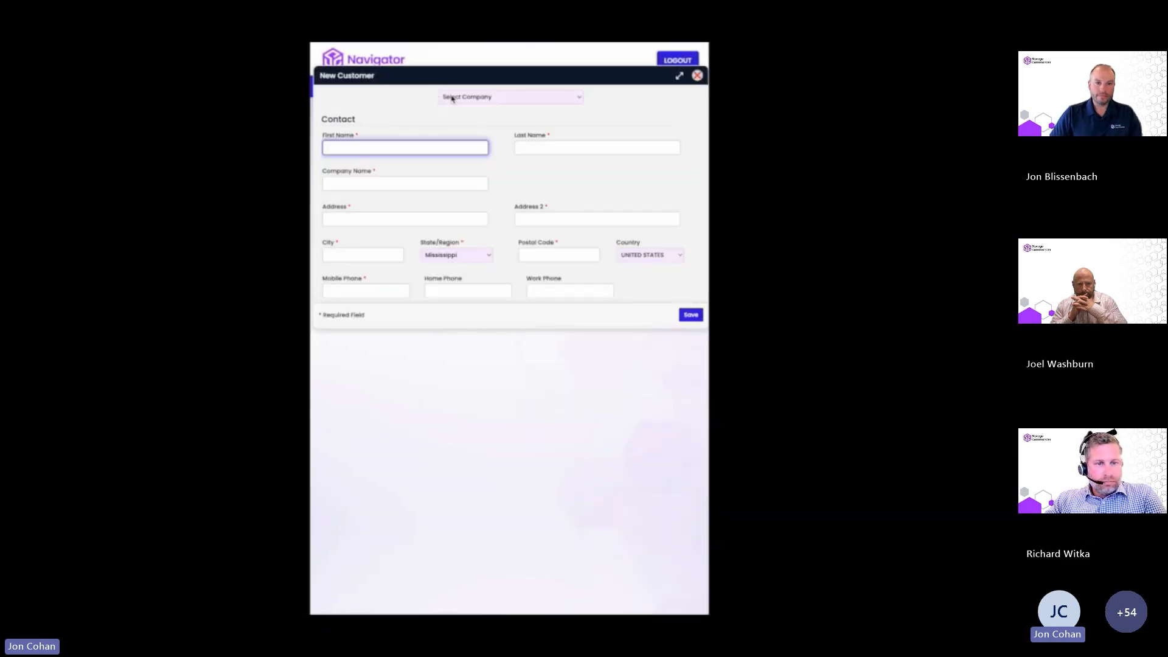
left_click(452, 98)
Set the new customer's company to ABC Storage, type 'Mark', then close the form unsaved.
left_click(451, 109)
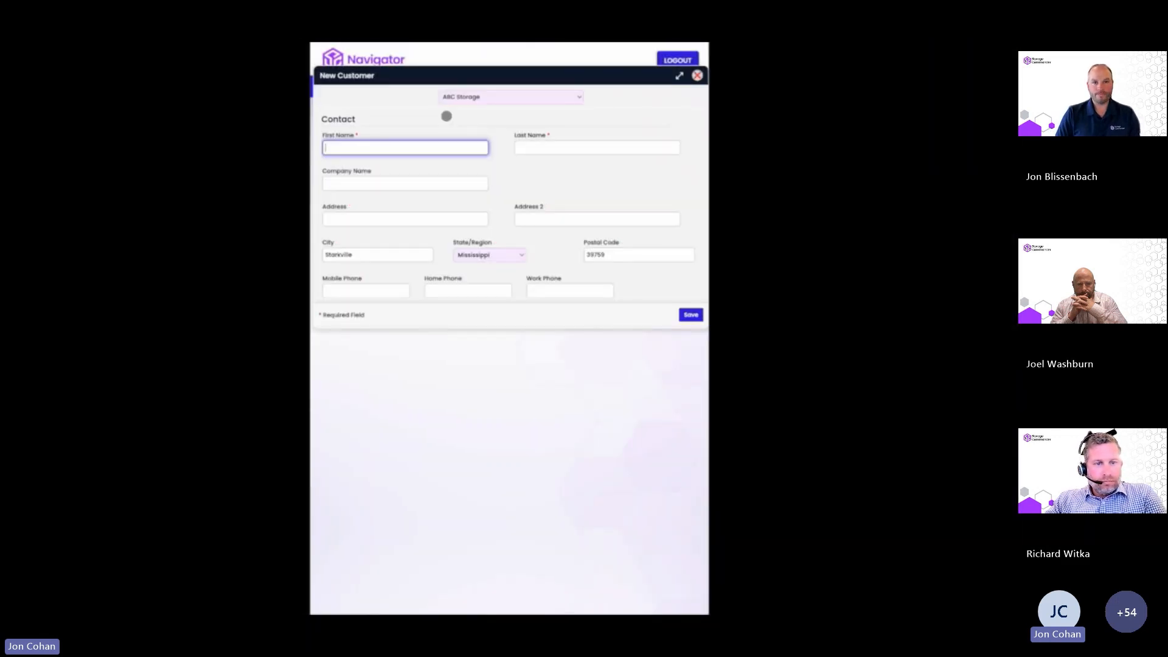
type("Mark")
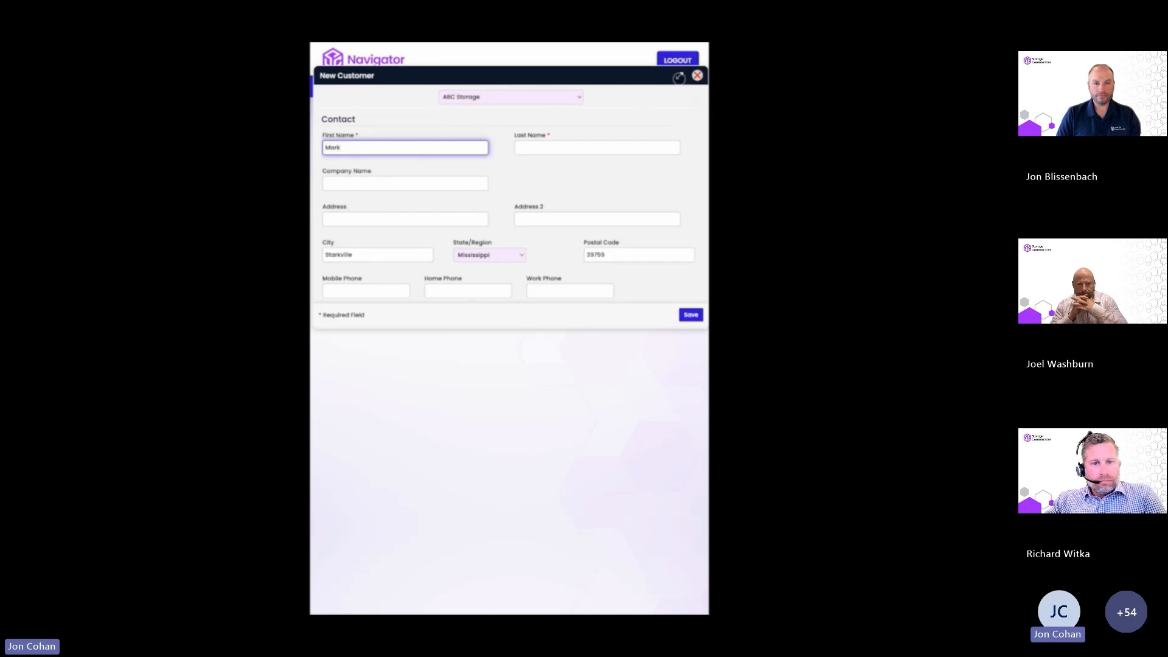
left_click(679, 77)
scroll(483, 237, "down", 10)
scroll(509, 237, "up", 10)
left_click(693, 53)
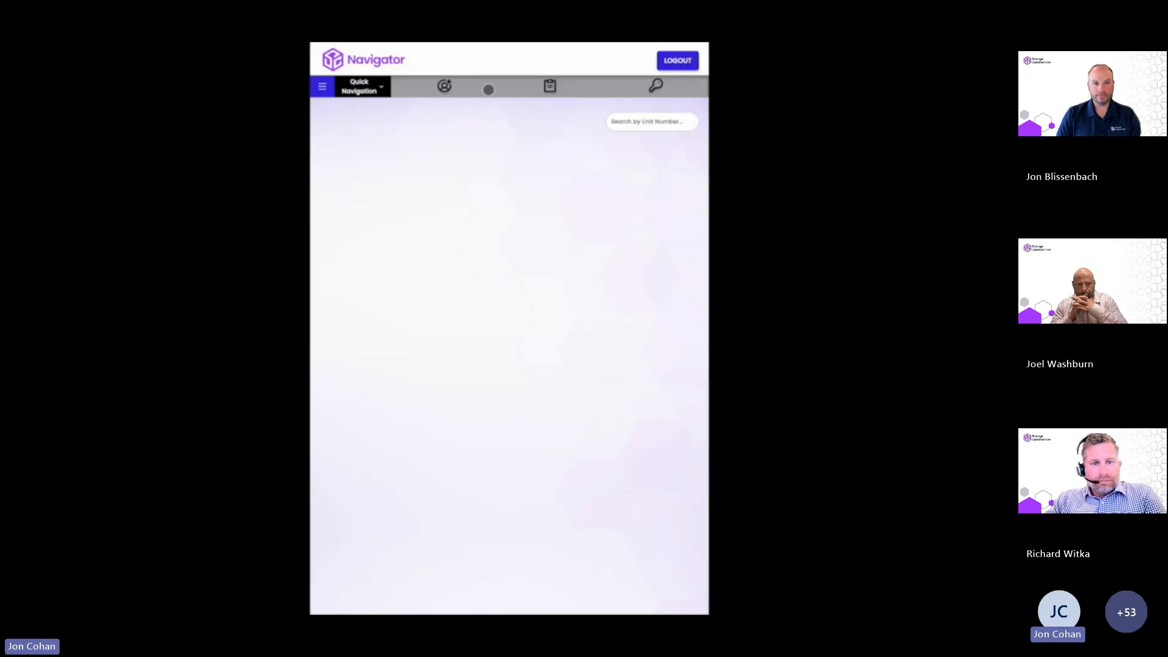
Filter Manage Work Orders to Lock Action at XYZ Storage and include the first two orders.
left_click(535, 92)
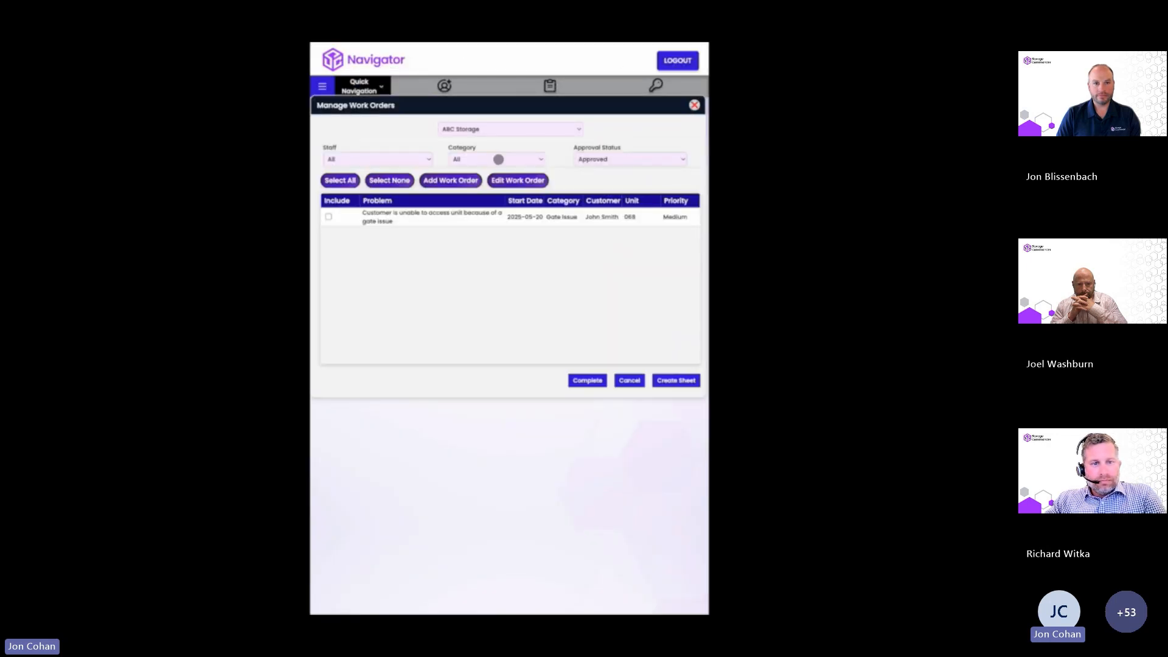
left_click(499, 159)
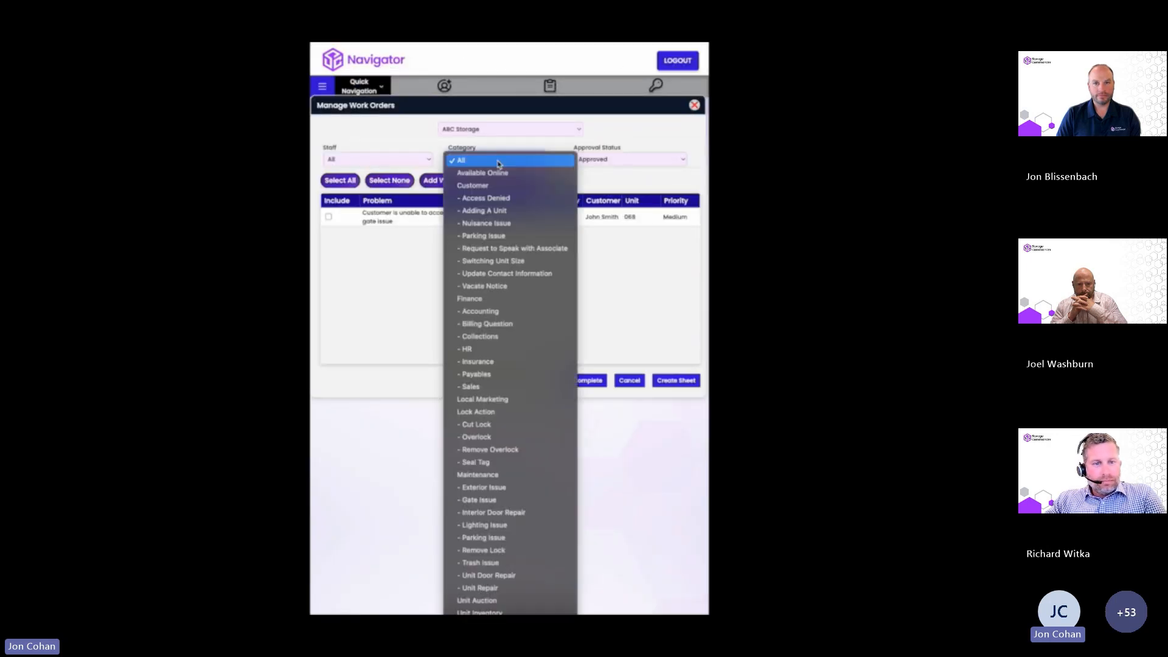
left_click(495, 413)
left_click(484, 129)
left_click(484, 139)
left_click(328, 234)
left_click(329, 287)
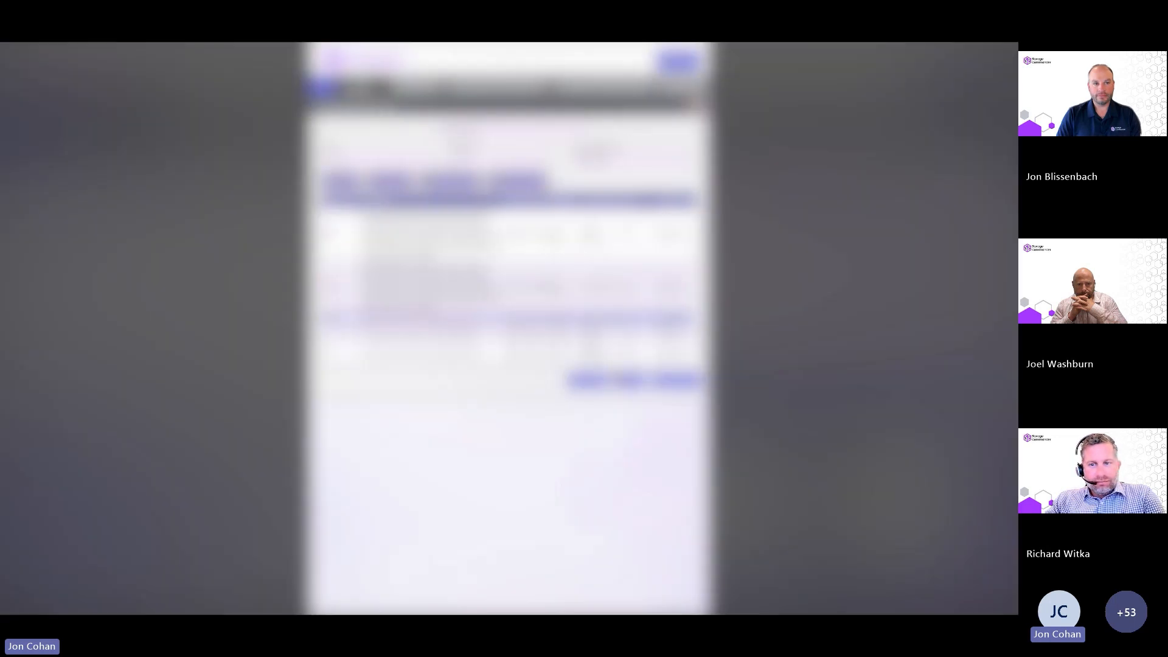
Start a new lead reservation with source set to Sales Center.
left_click(110, 368)
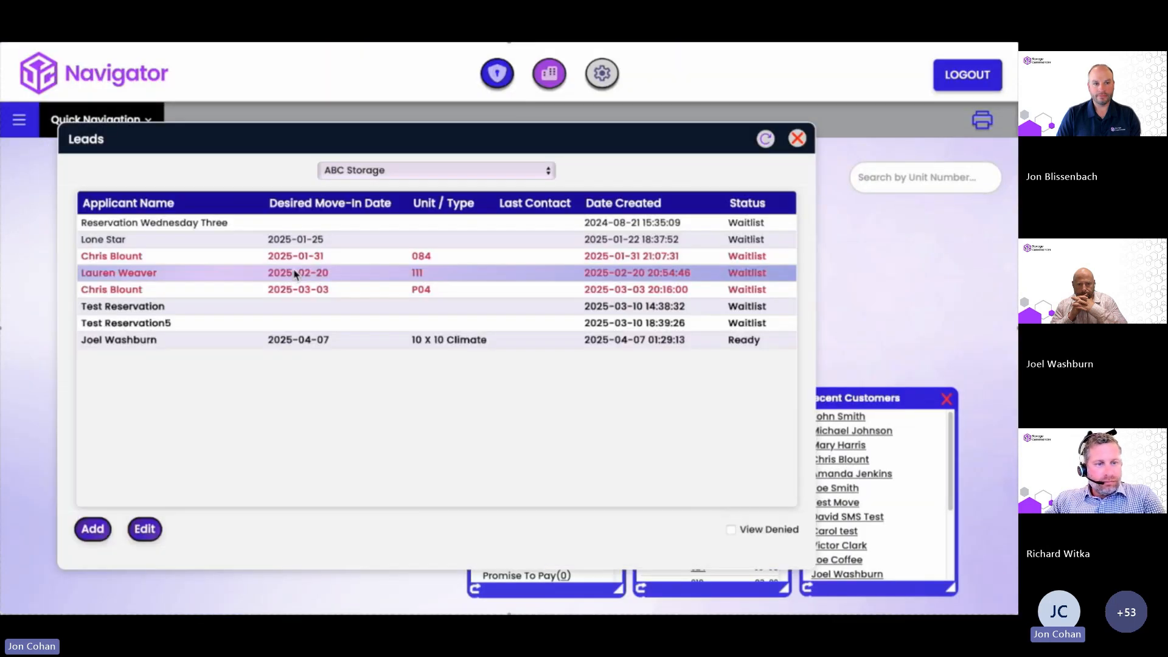
left_click(92, 529)
left_click(222, 228)
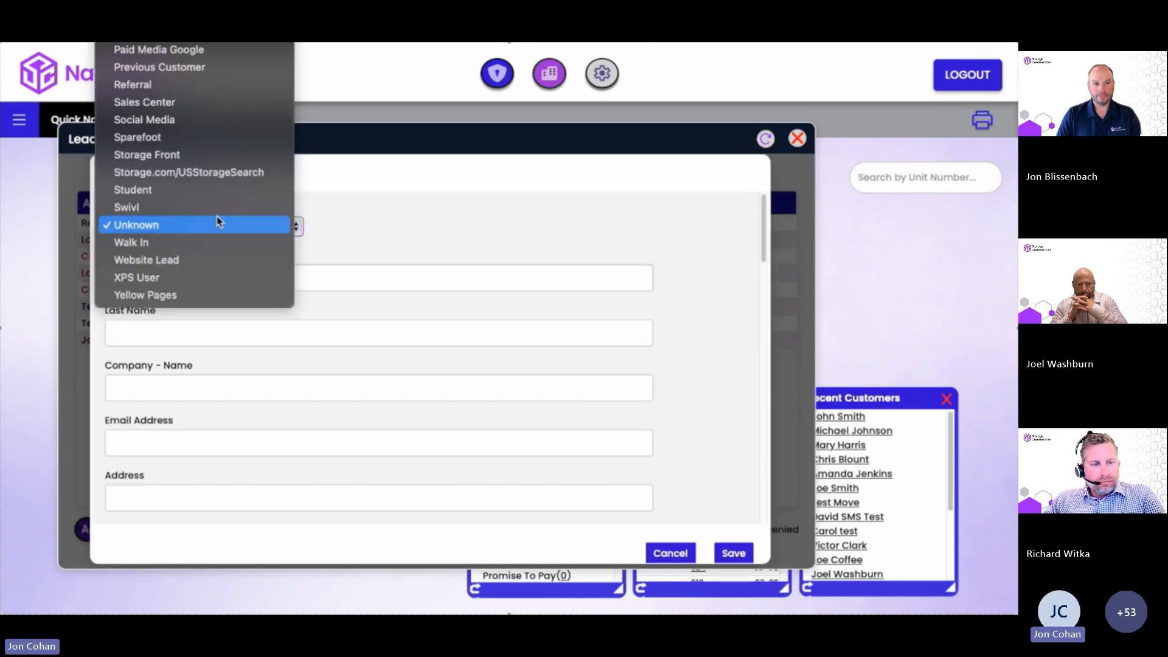
left_click(191, 100)
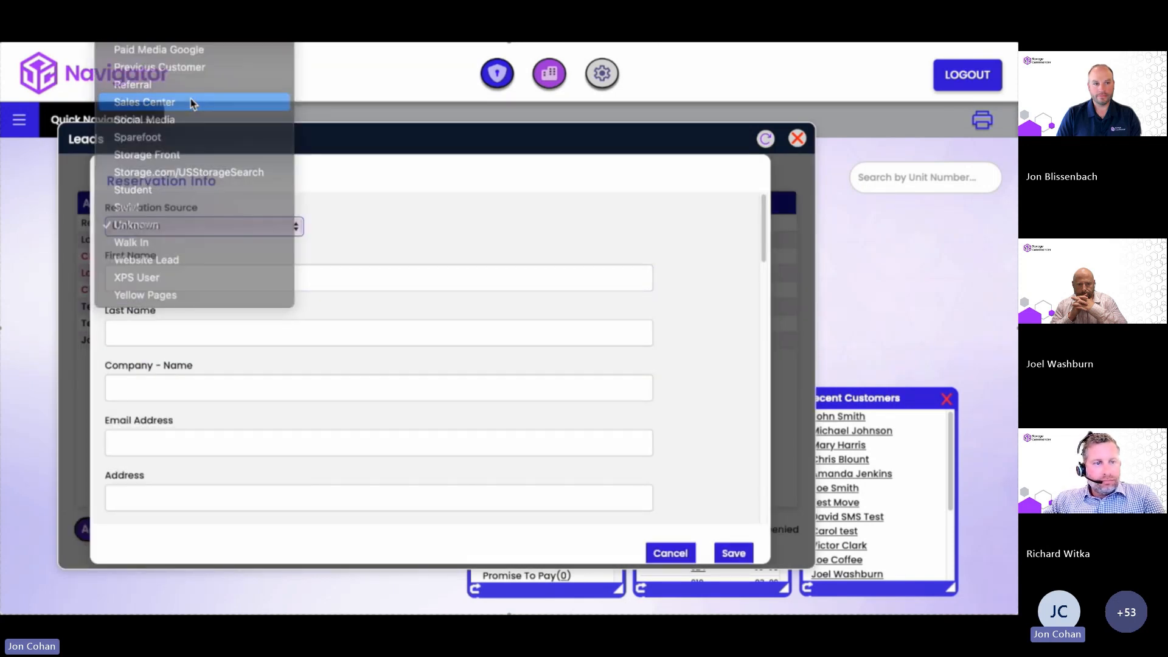
Fill in the lead's first and last name, e-mail address and street address.
left_click(131, 278)
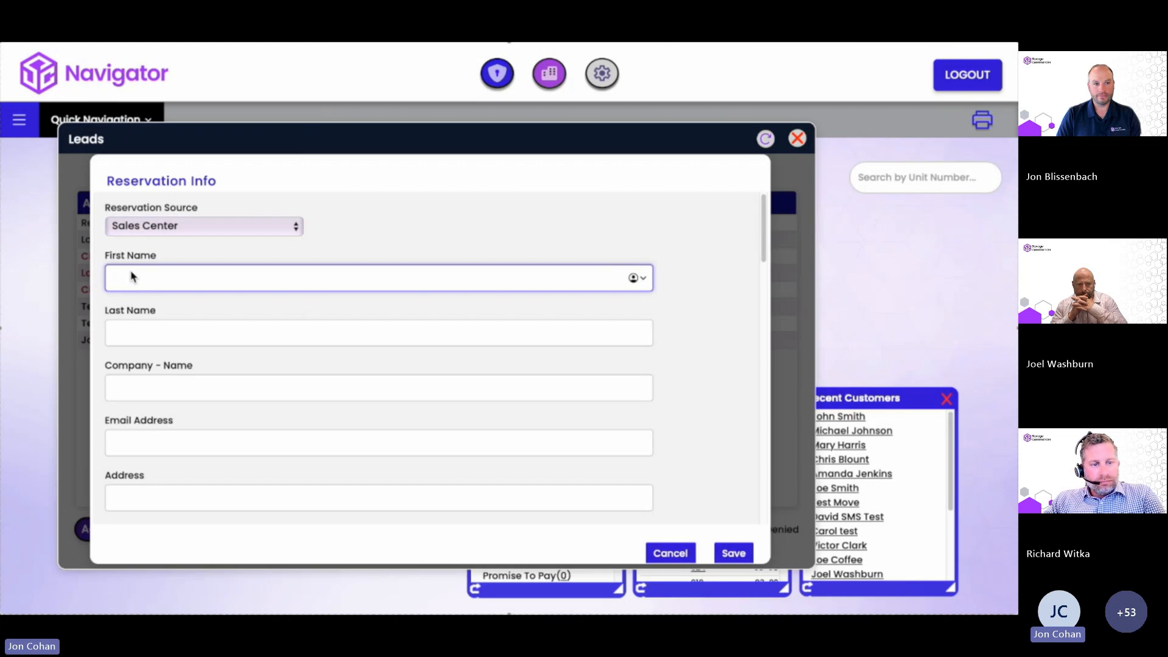
key("Tab")
type("Quest")
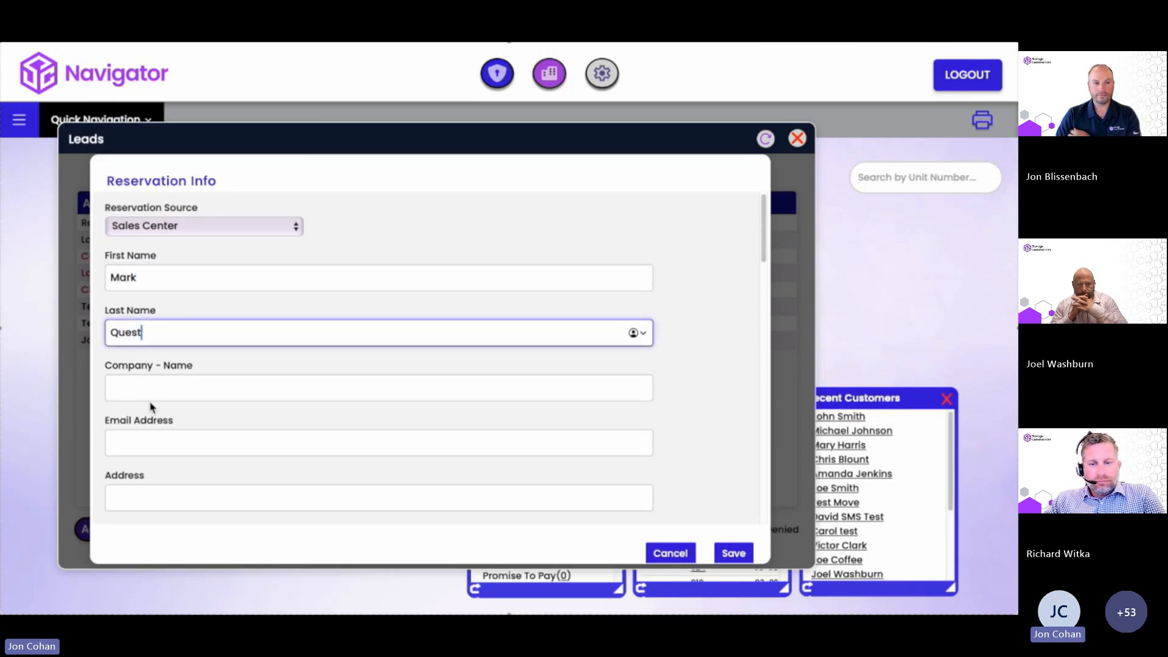
left_click(157, 442)
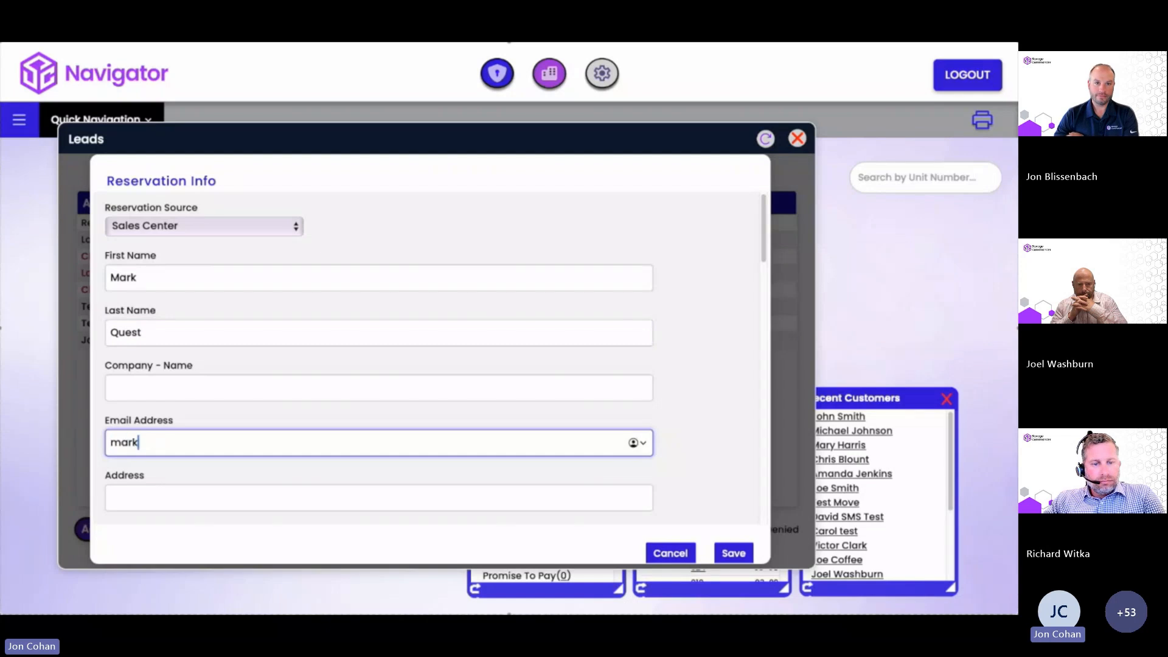
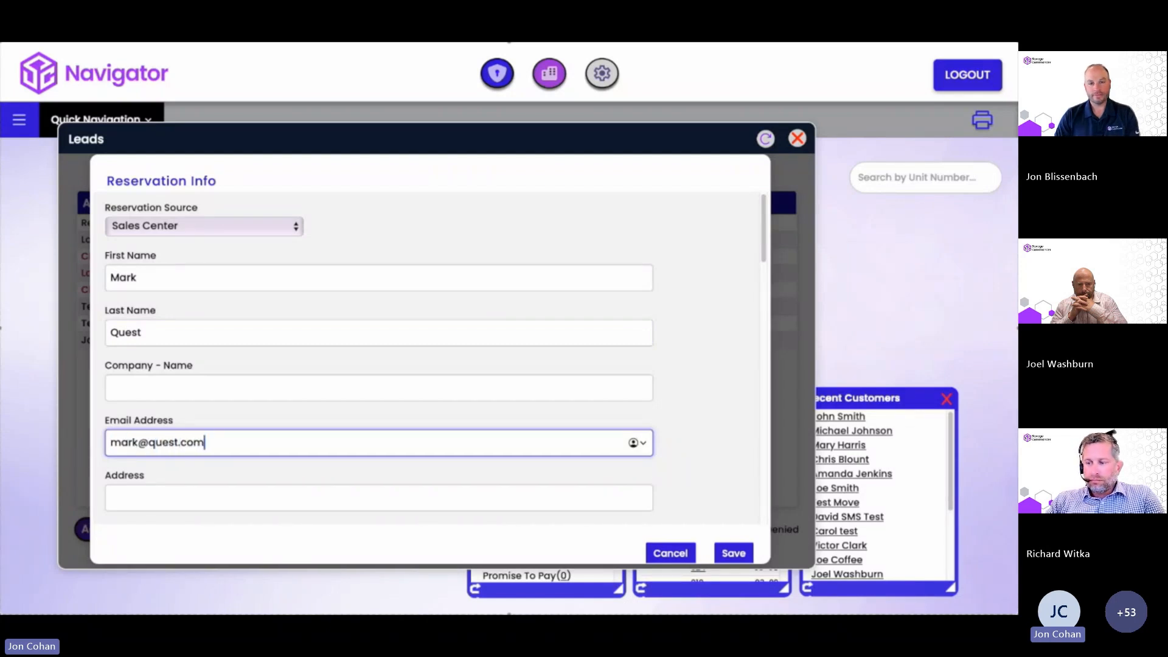
left_click(132, 497)
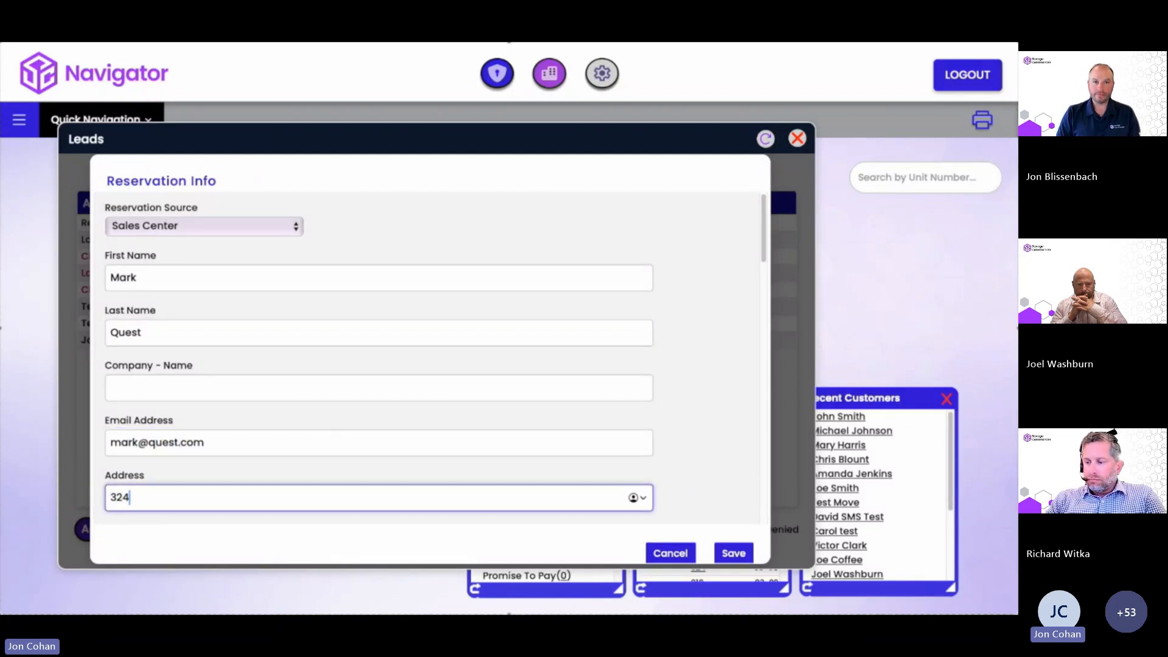
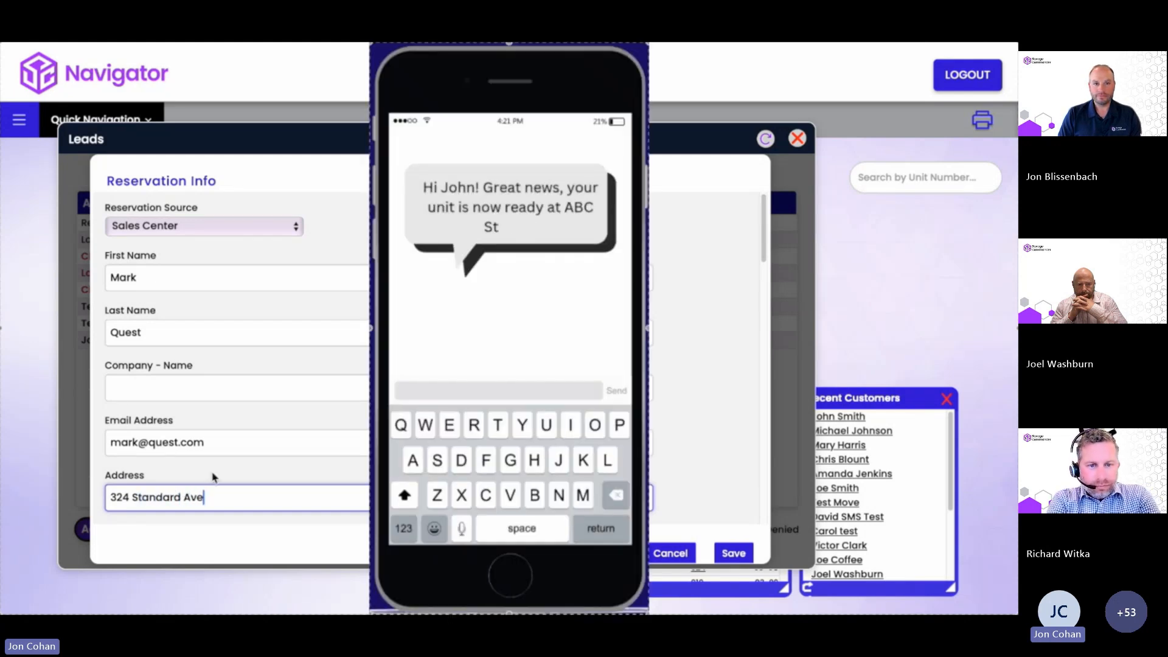
Scroll through the Reservation Info form and cancel it without saving.
scroll(339, 455, "down", 6)
scroll(285, 411, "down", 2)
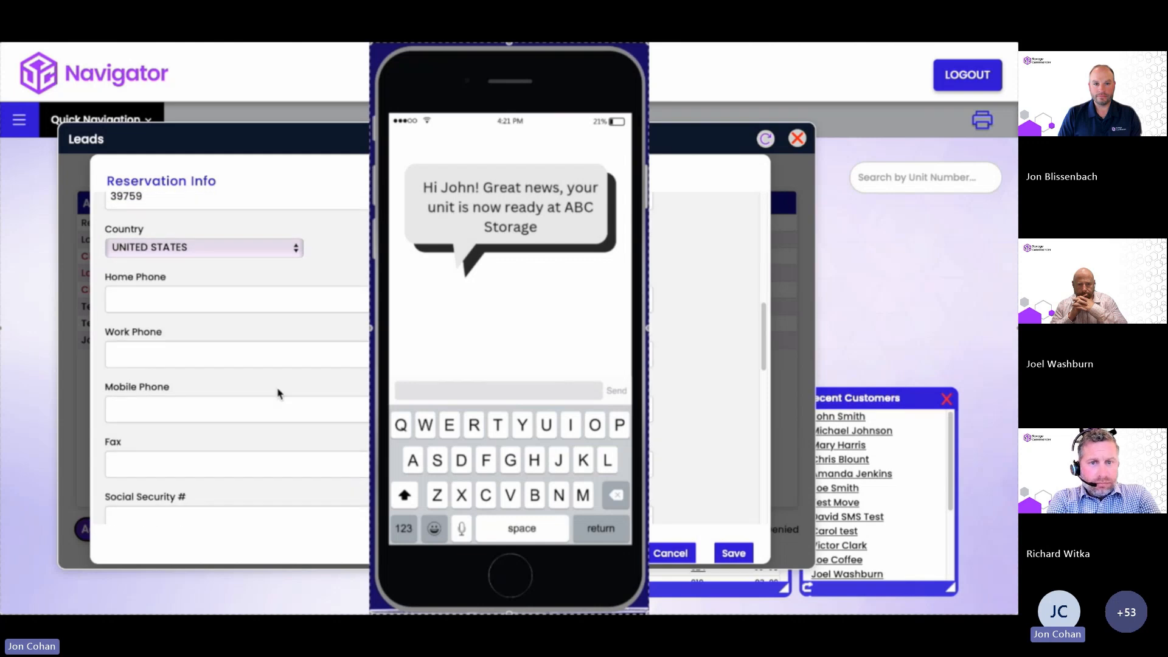
left_click(666, 553)
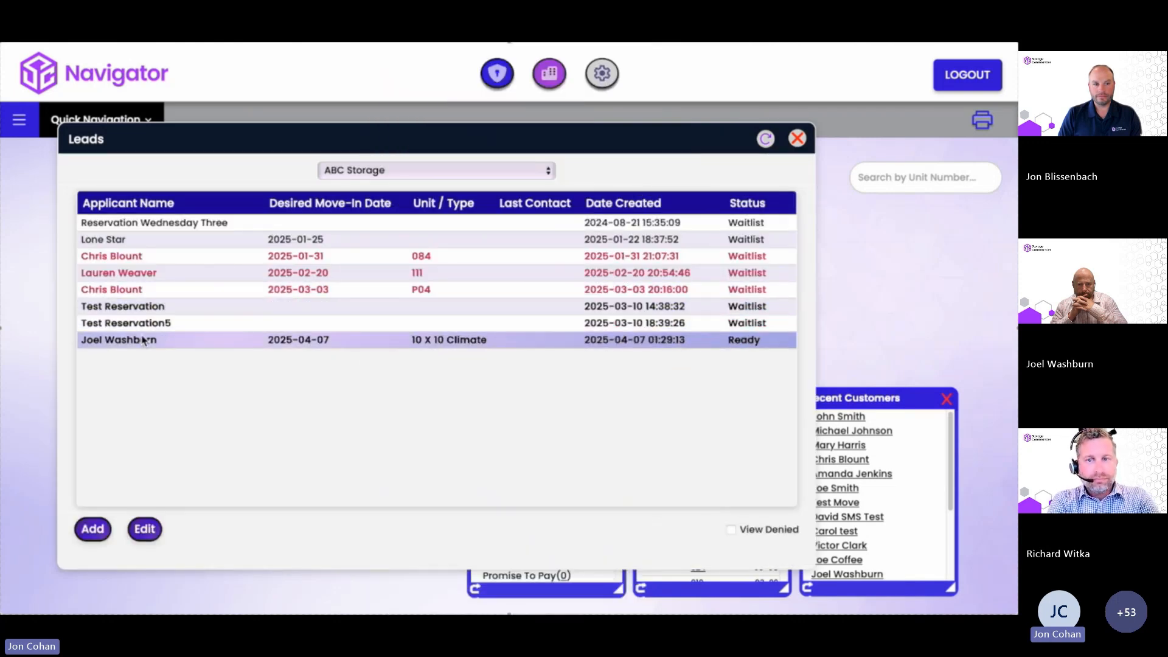
Approve the Ready lead's 10 X 10 Climate reservation and review the prefilled New Customer form.
left_click(147, 524)
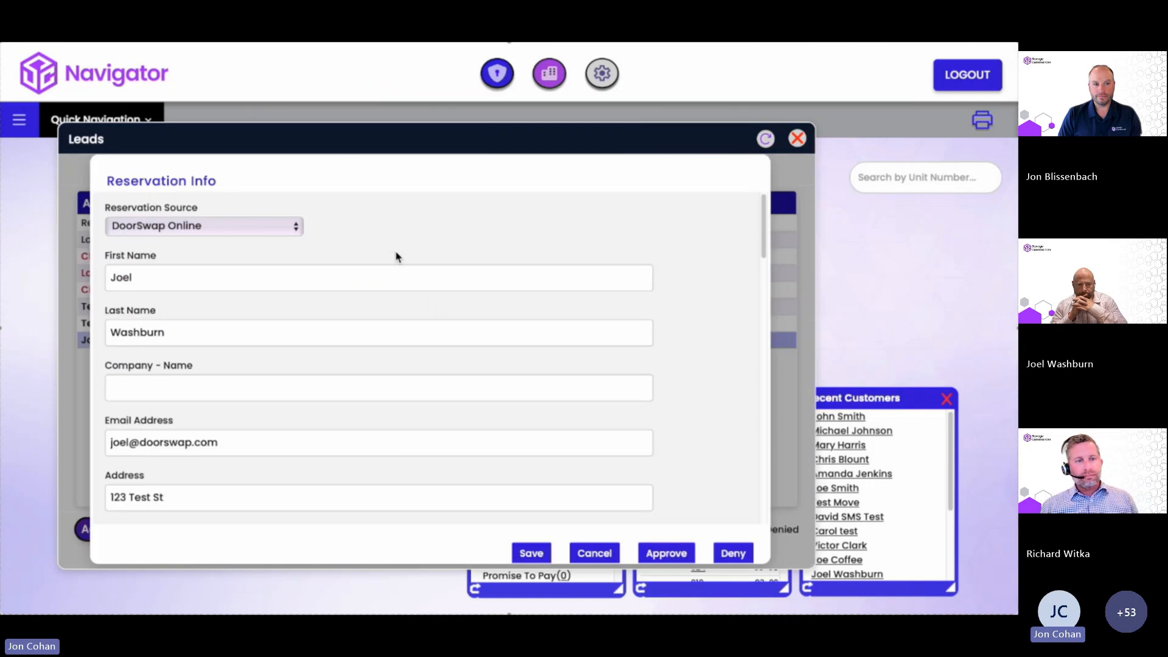
scroll(310, 317, "down", 6)
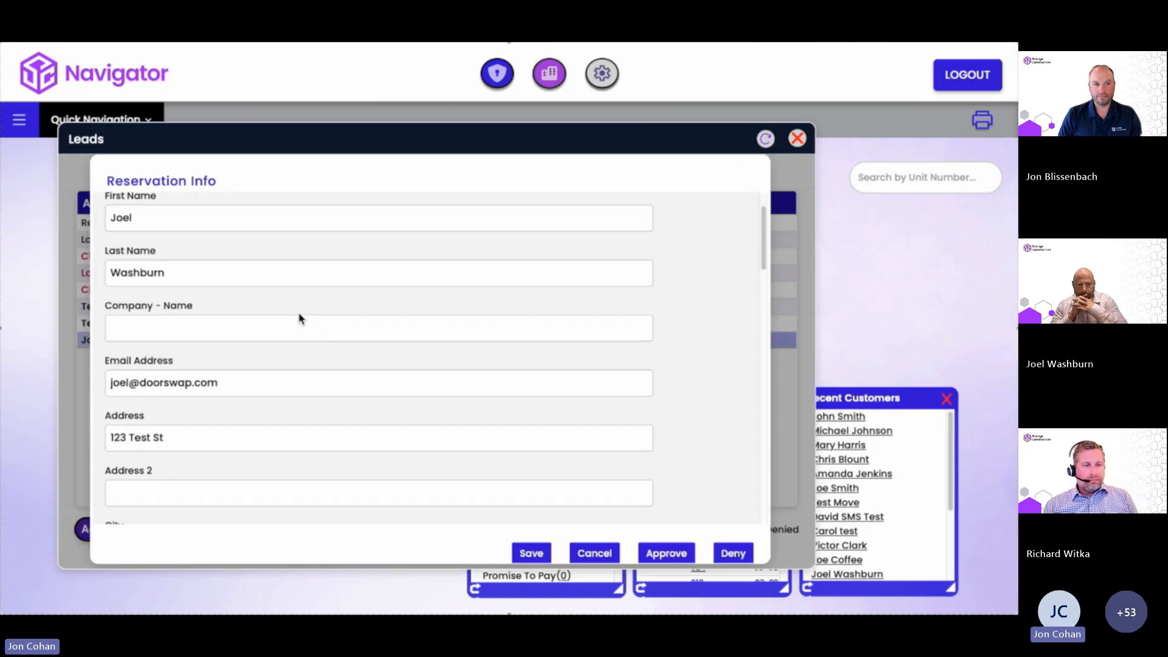
scroll(298, 316, "down", 10)
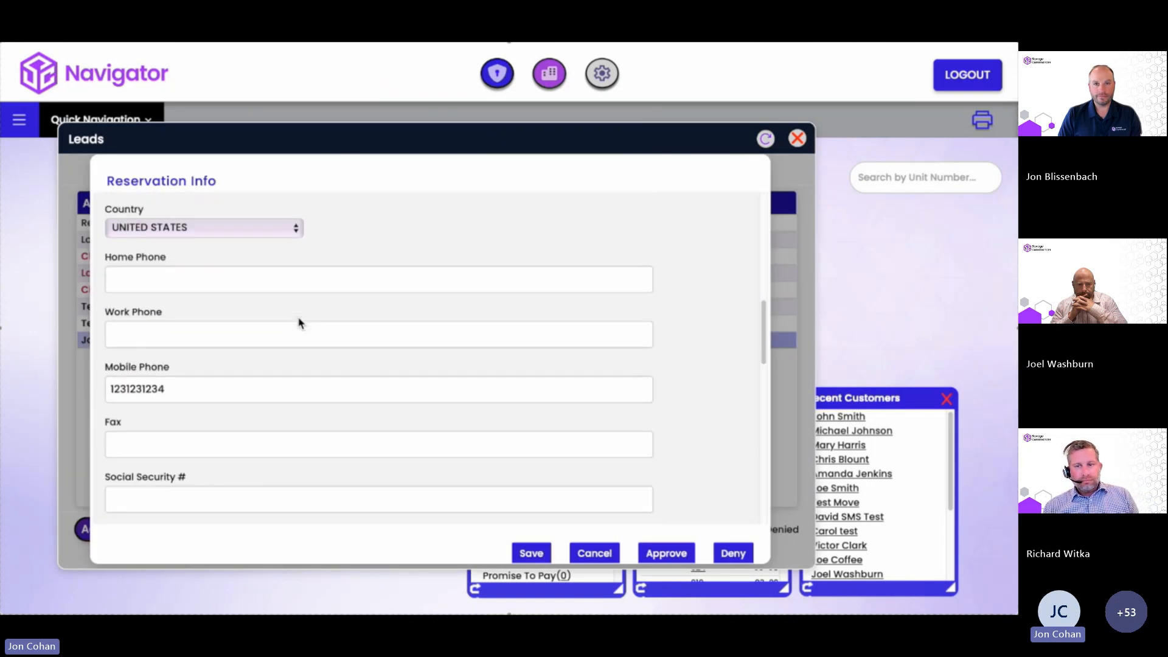
scroll(310, 335, "down", 3)
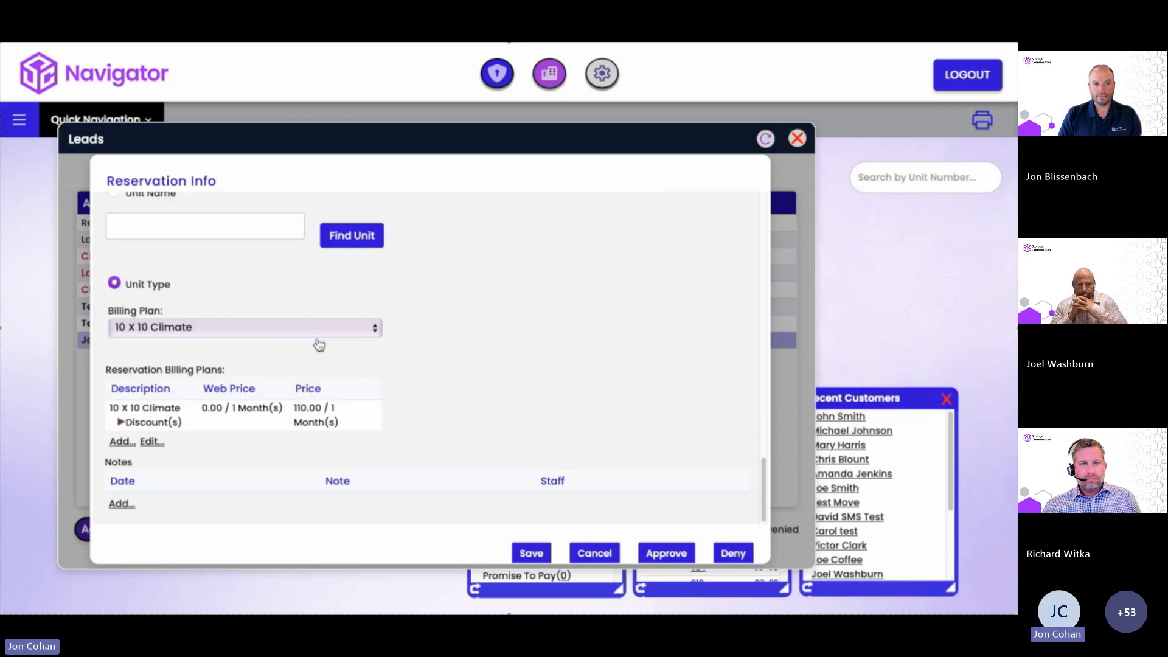
left_click(662, 553)
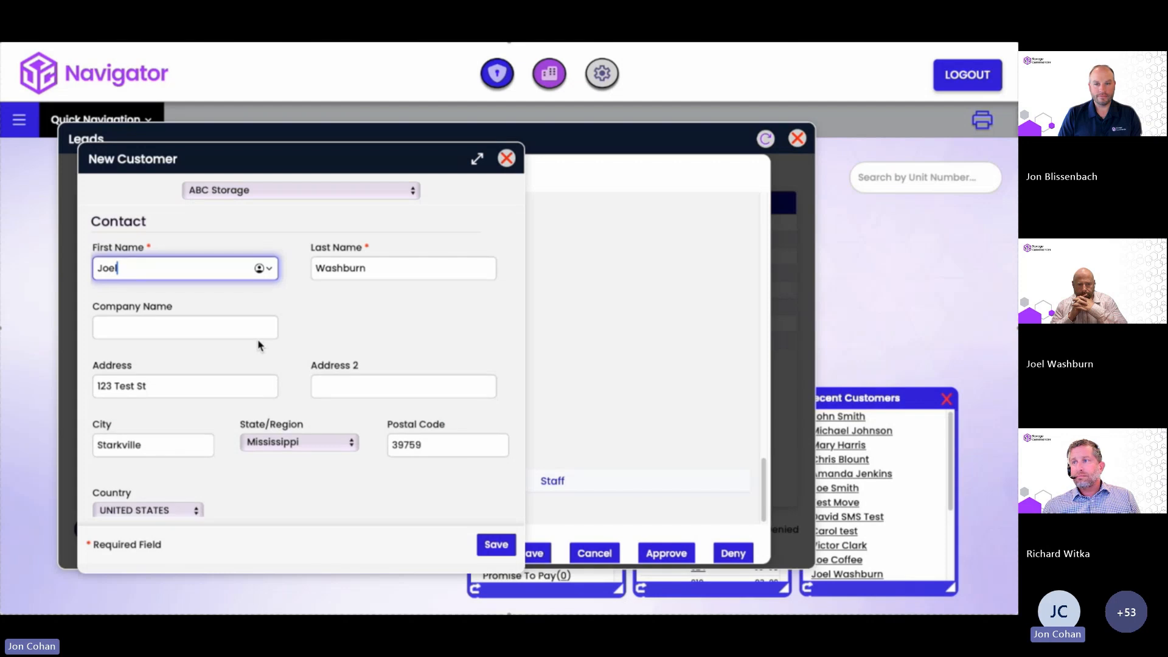
scroll(259, 346, "down", 6)
scroll(259, 346, "down", 5)
scroll(260, 346, "down", 5)
scroll(257, 347, "down", 6)
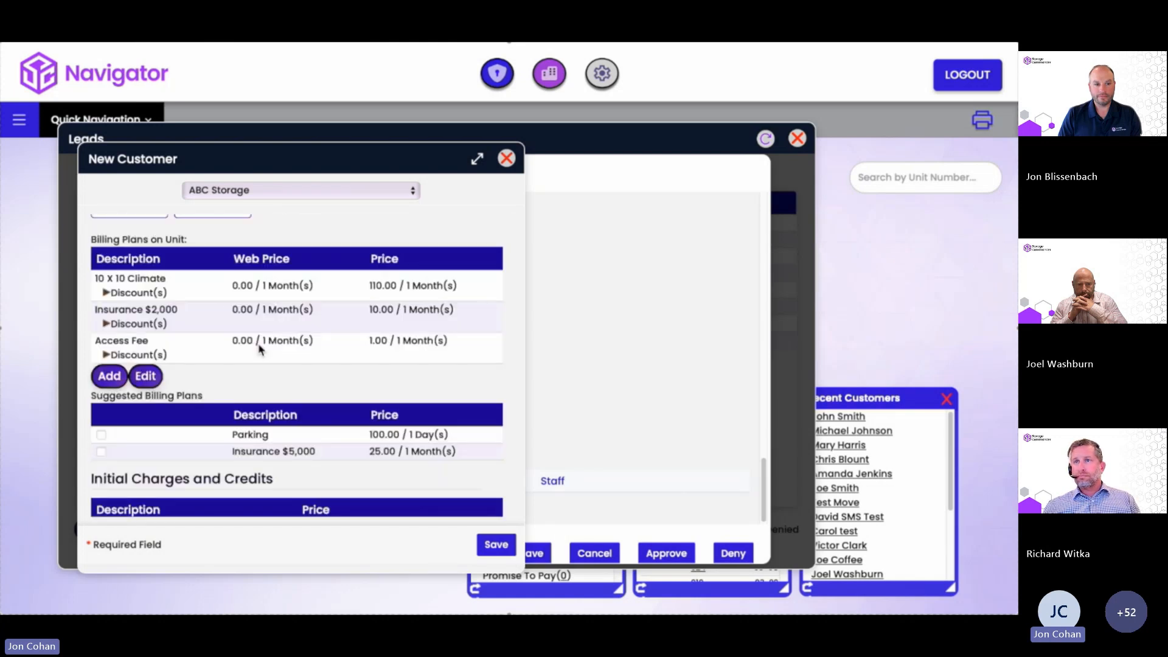
scroll(258, 347, "down", 3)
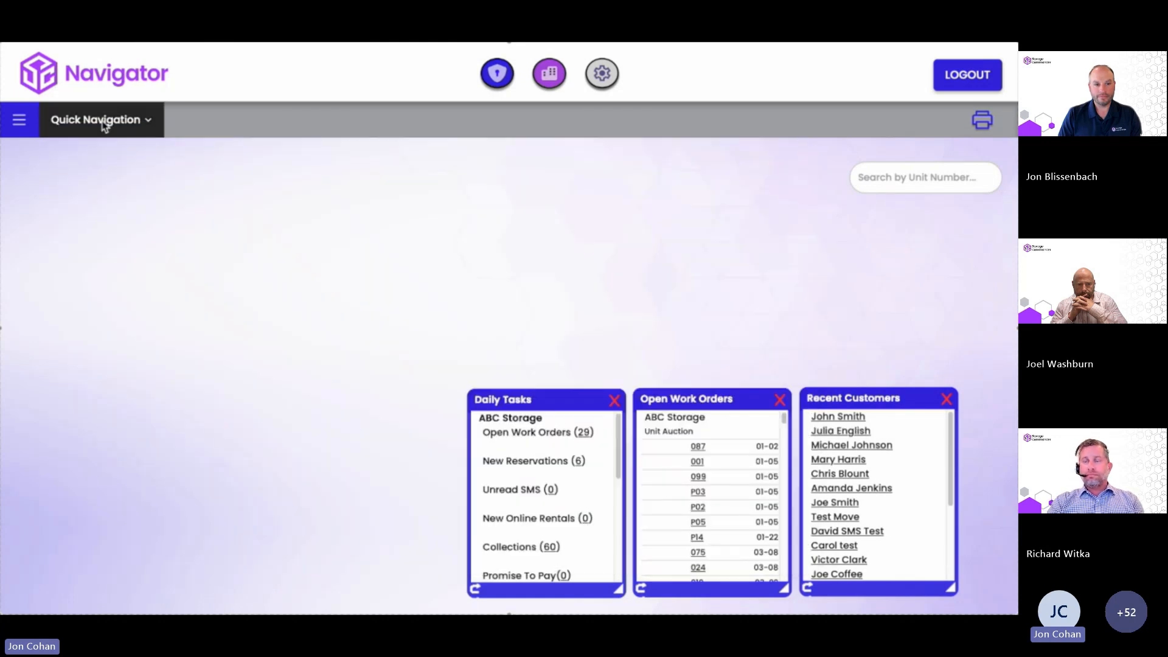
Filter the Reports list to Favorites and open the Company Summary report settings.
left_click(103, 120)
left_click(104, 411)
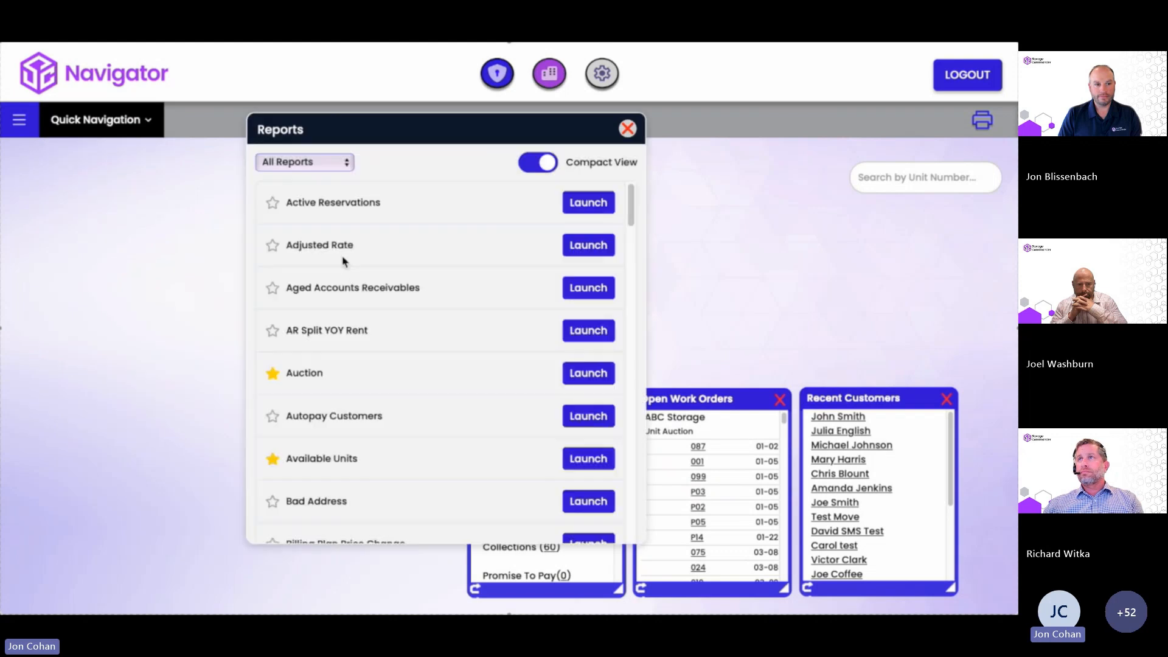
left_click(321, 164)
left_click(308, 176)
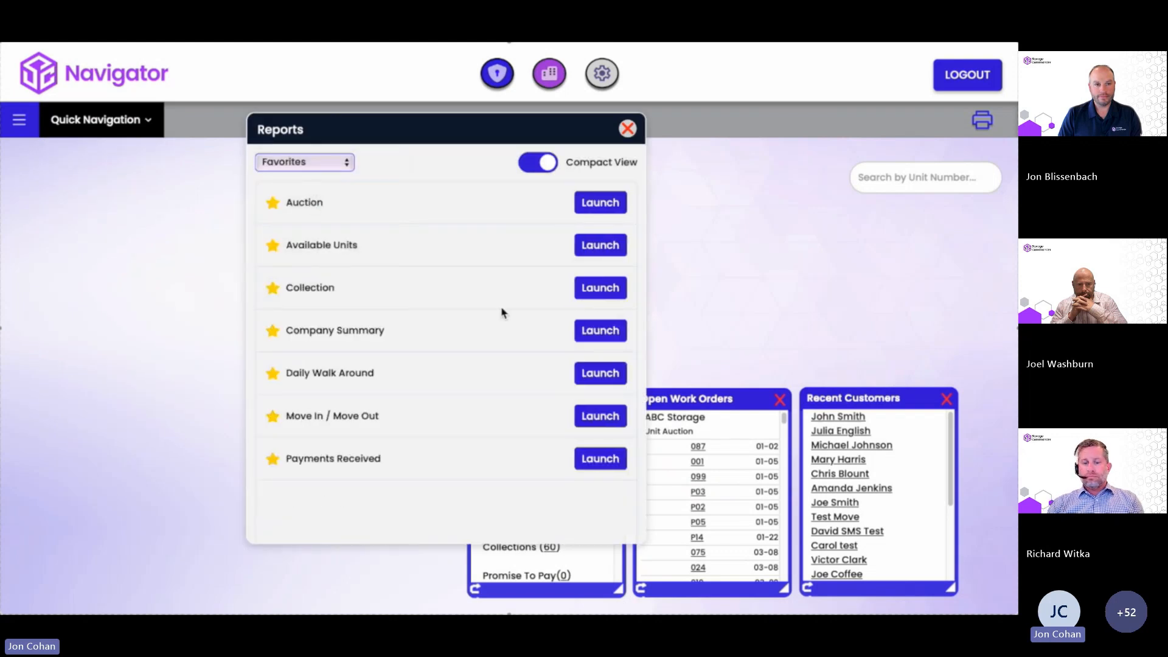
left_click(590, 332)
Set the As Of Date to 03/31/2025 and run the Company Summary report.
left_click(173, 188)
left_click(157, 205)
left_click(157, 205)
left_click(104, 306)
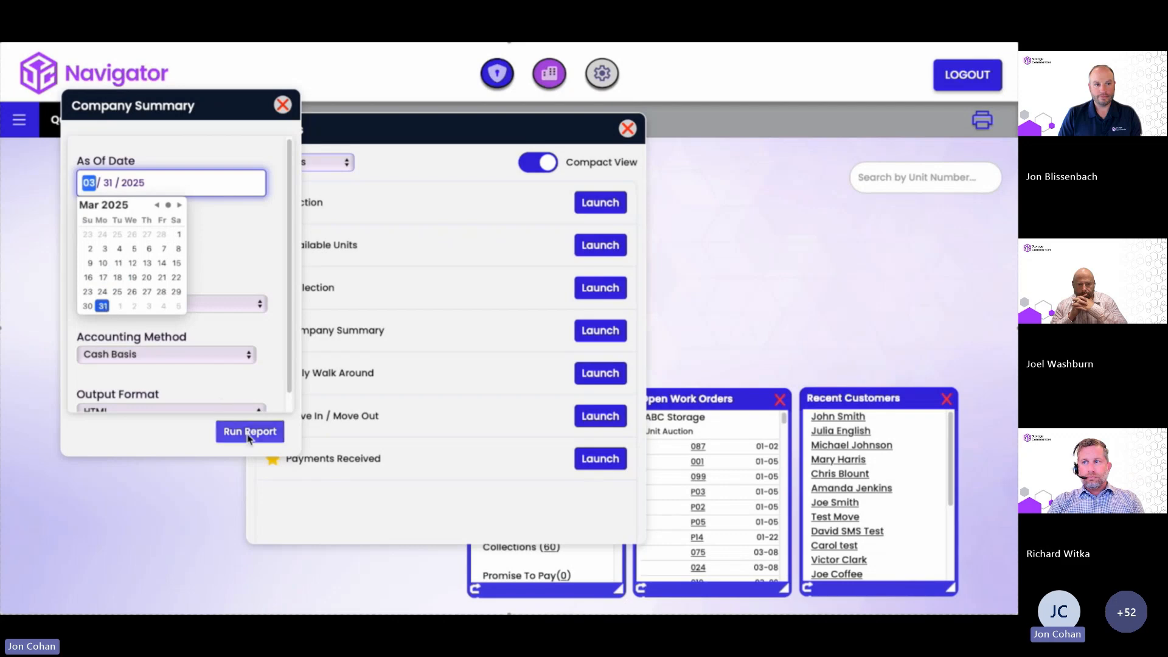
left_click(241, 431)
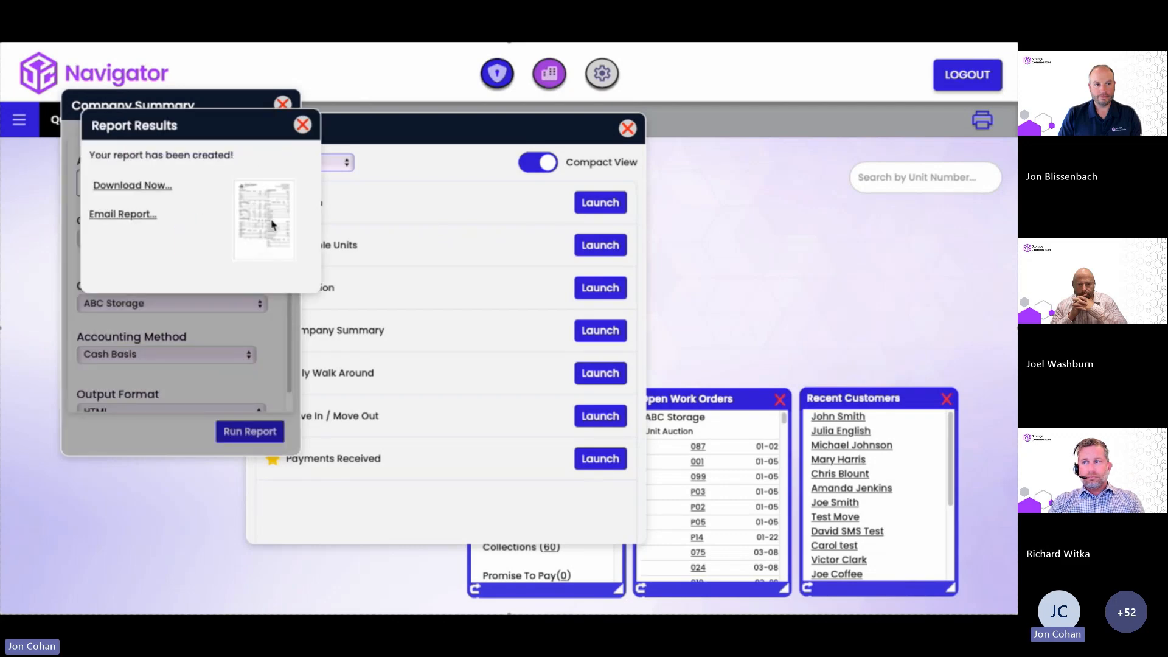
View the generated Company Summary report, then close it and its settings.
left_click(272, 224)
scroll(401, 315, "down", 5)
scroll(399, 323, "down", 1)
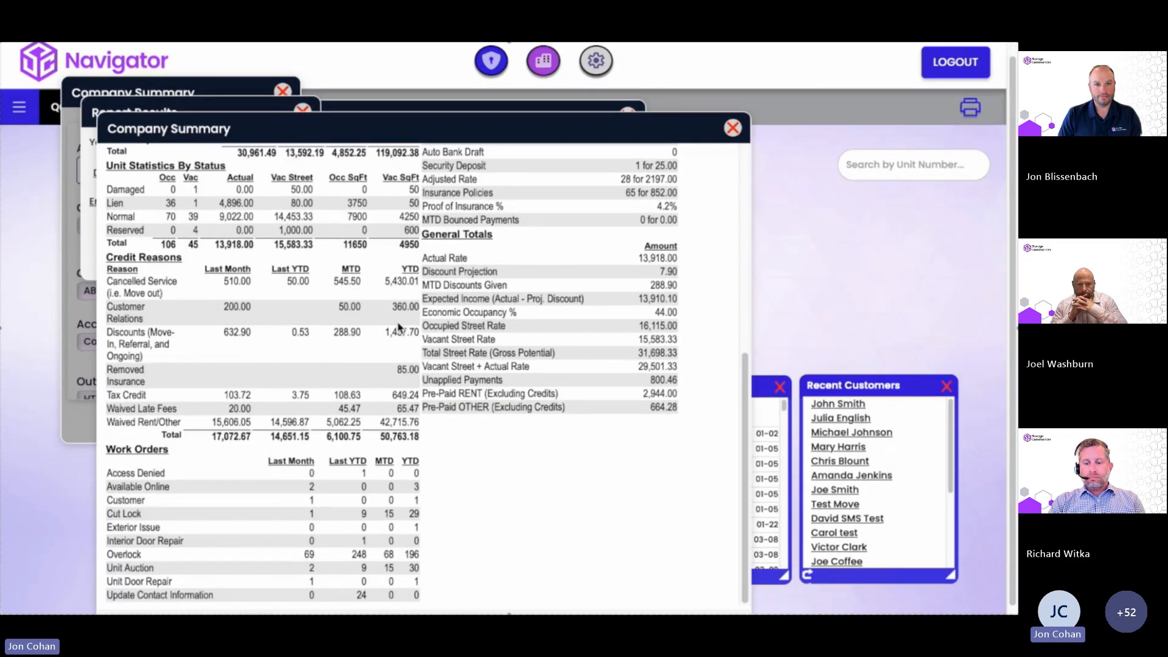
left_click(736, 120)
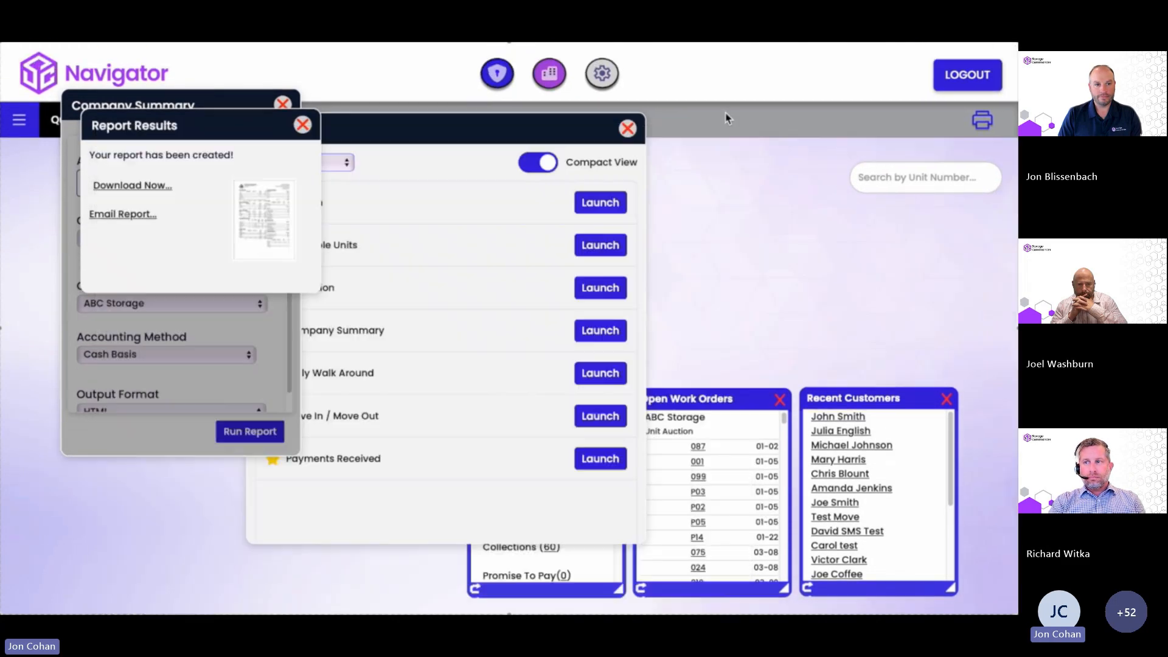
left_click(331, 117)
Run the Collection report with Minimum Days 4 and view the overdue tenants.
left_click(584, 285)
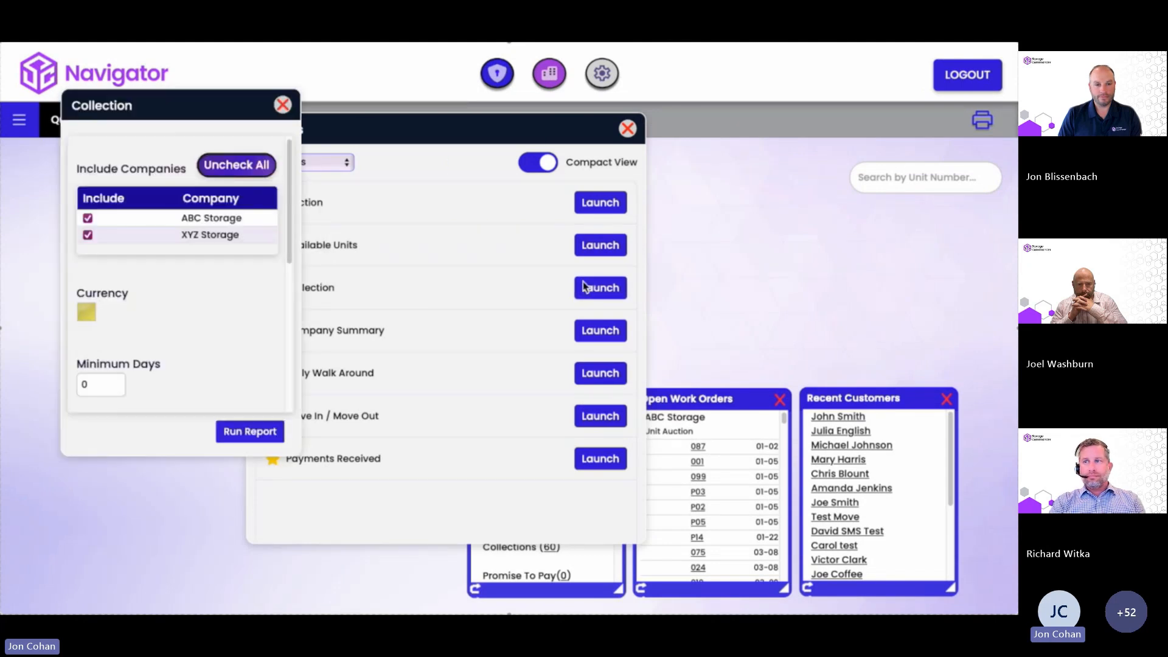
left_click(99, 384)
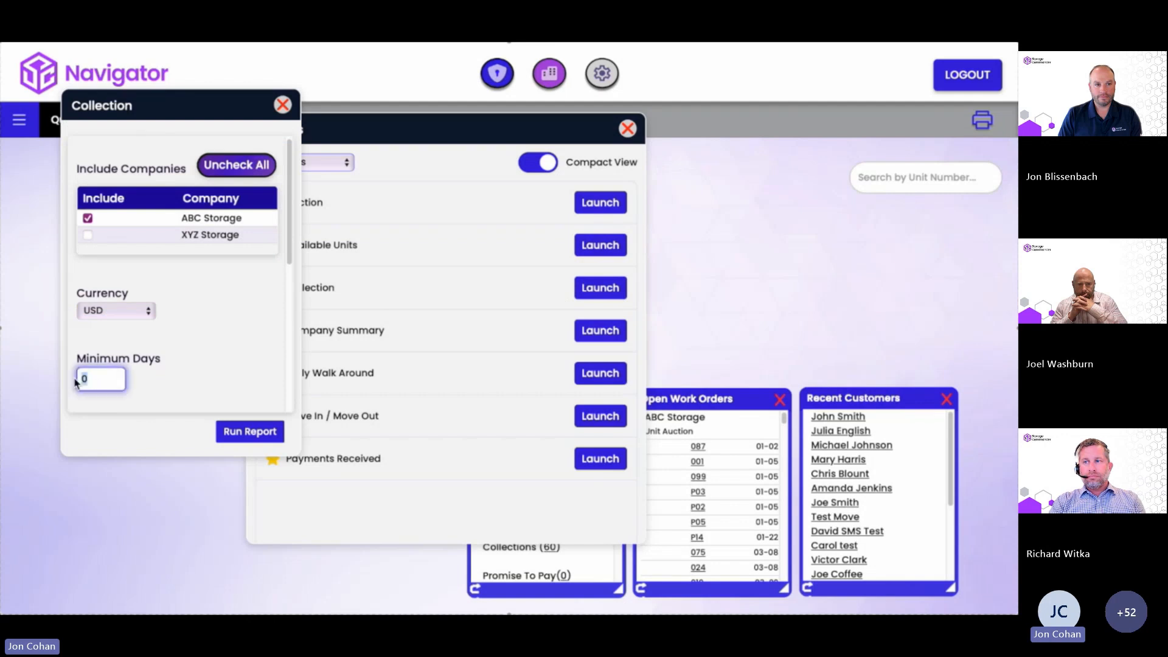
key("BackSpace")
type("4")
left_click(226, 432)
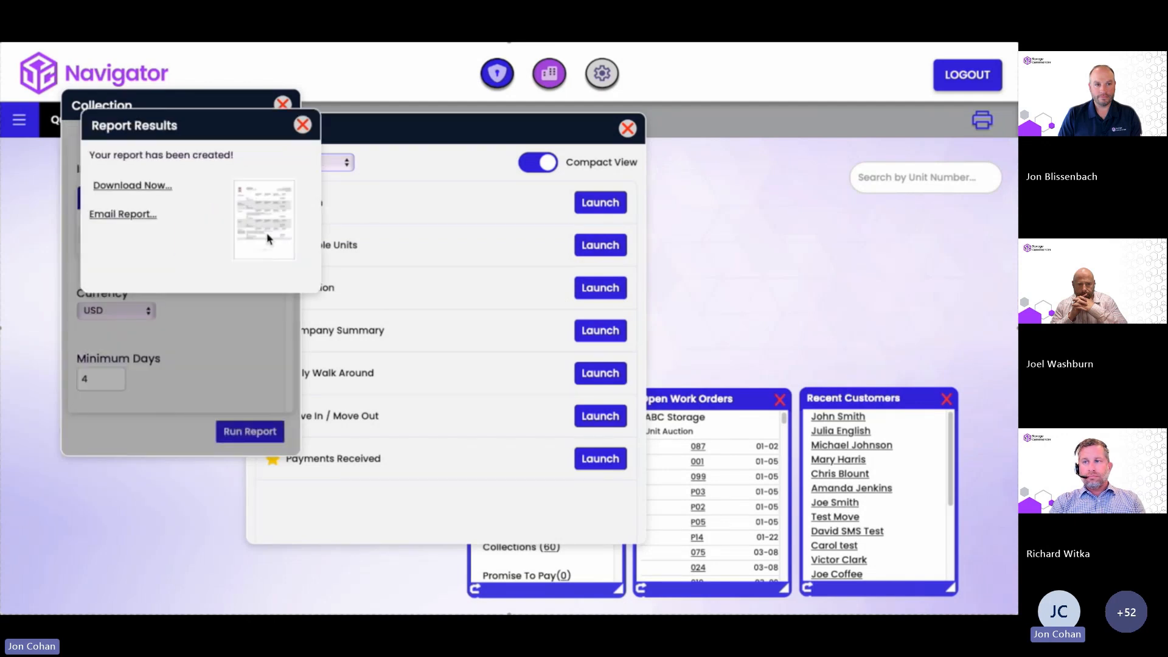
left_click(274, 238)
scroll(332, 268, "down", 1)
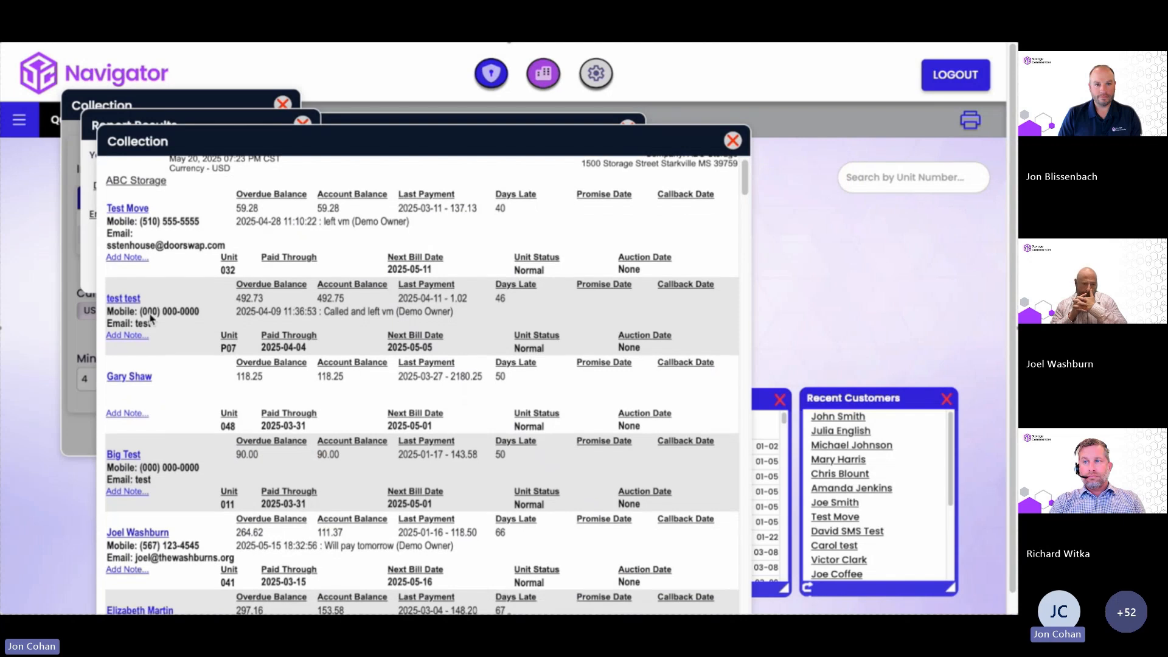
Add and save a 'Called in' note on the late tenant's account.
left_click(127, 415)
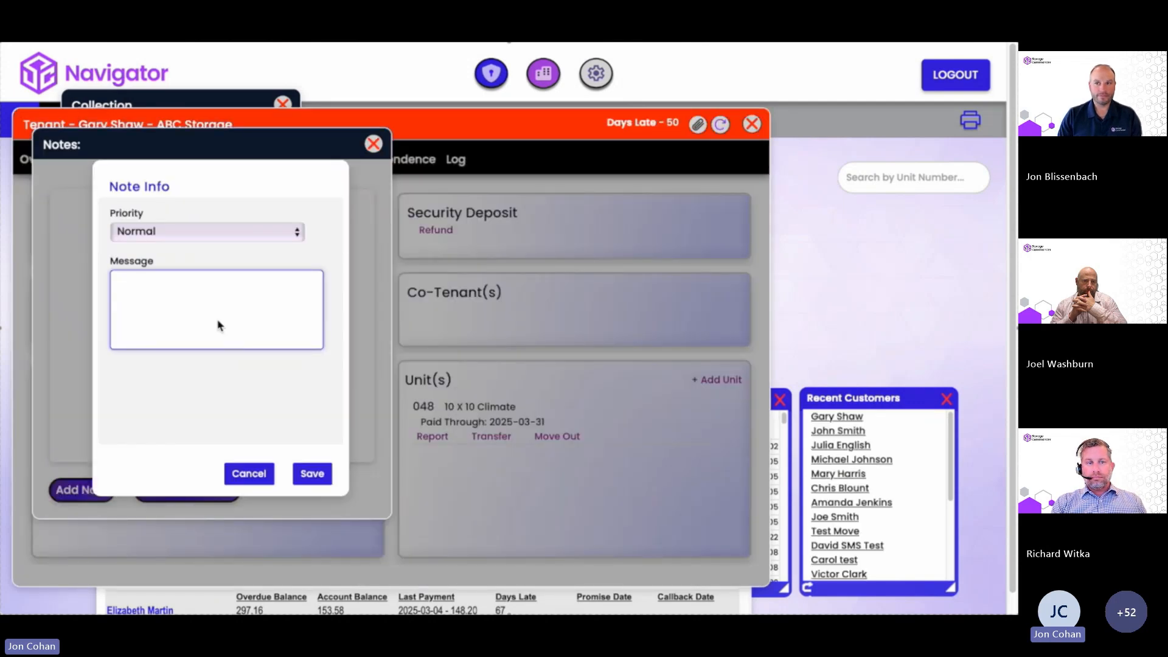
type("Call")
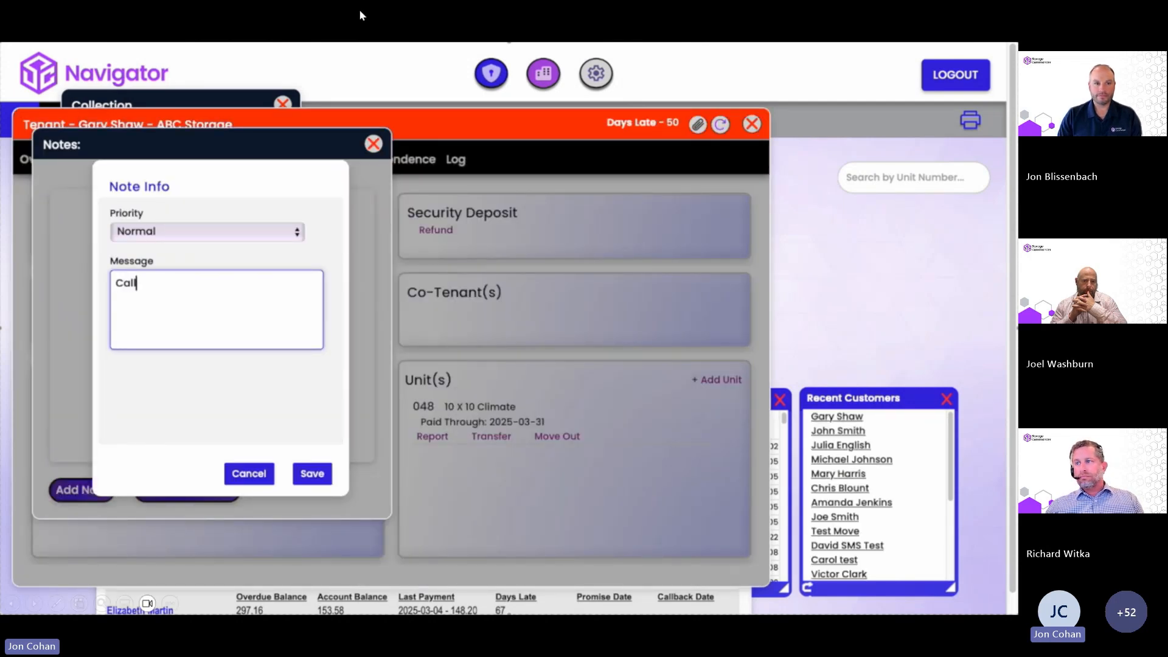
type("ed in")
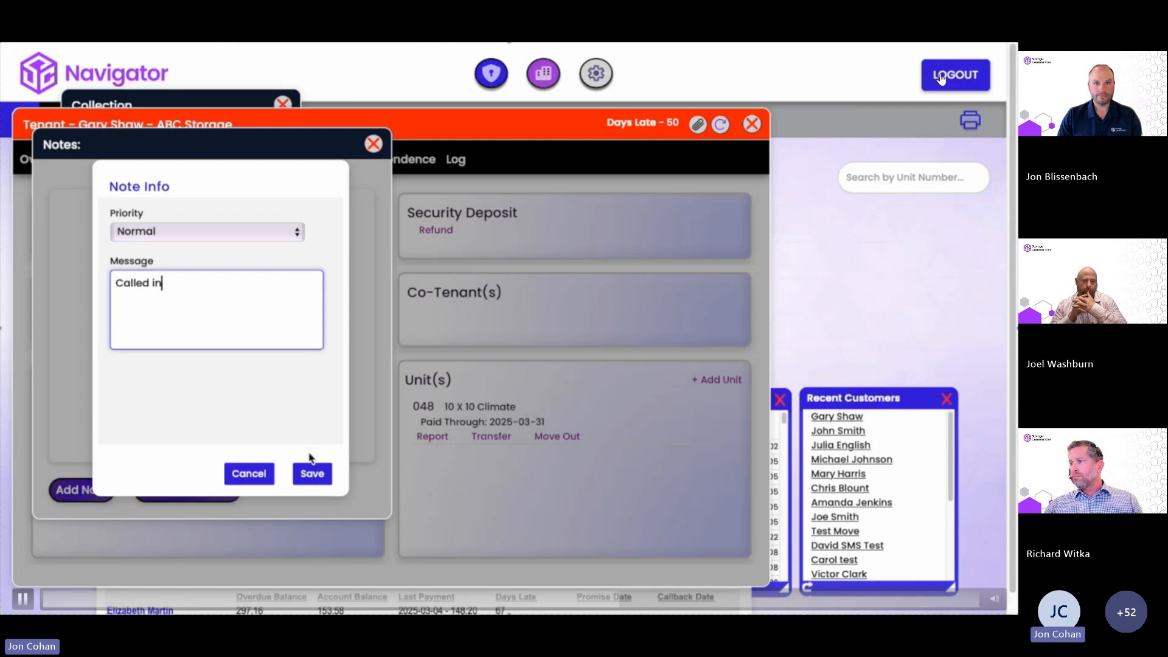
left_click(311, 473)
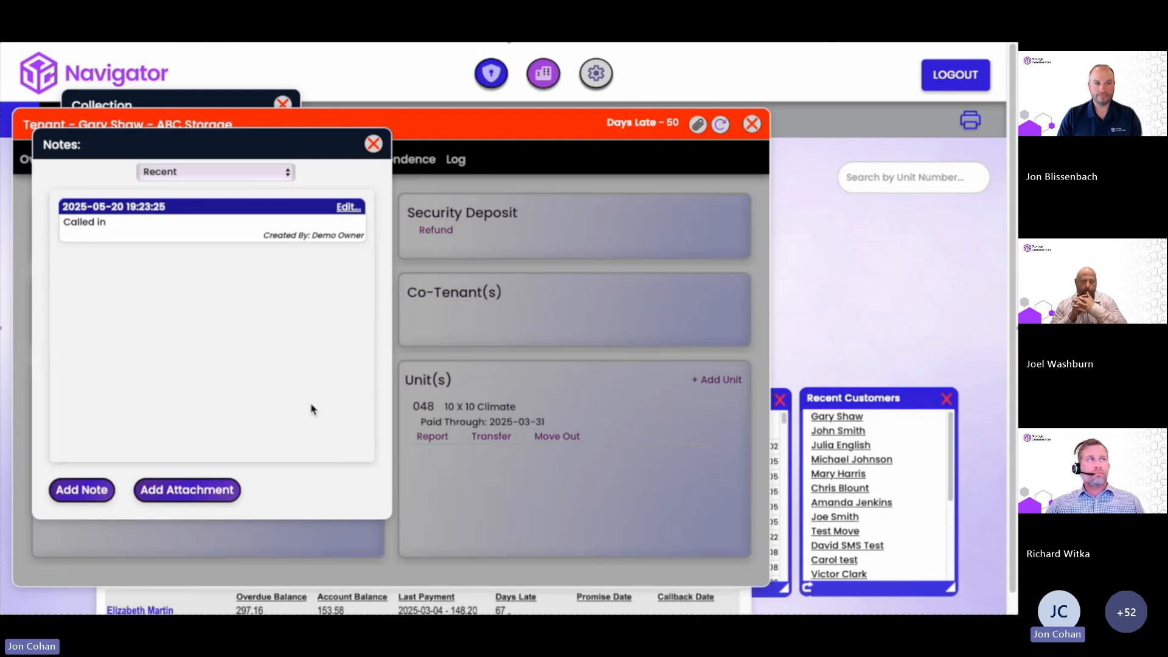
Close the notes, tenant, Collection report and results windows.
left_click(373, 145)
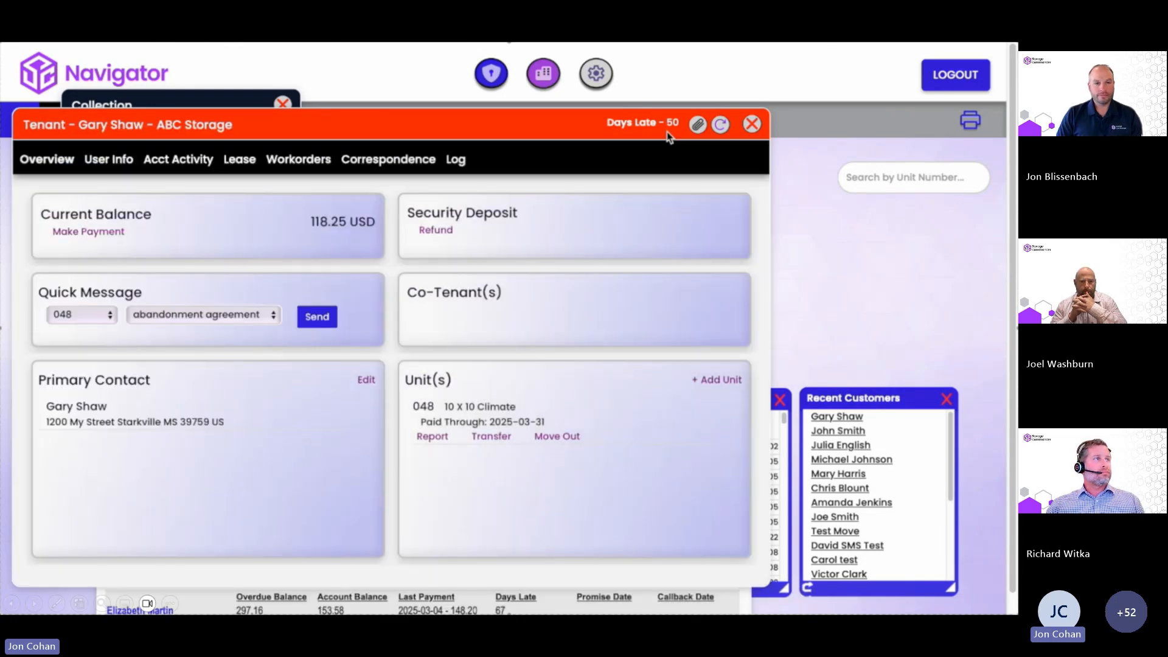
left_click(752, 124)
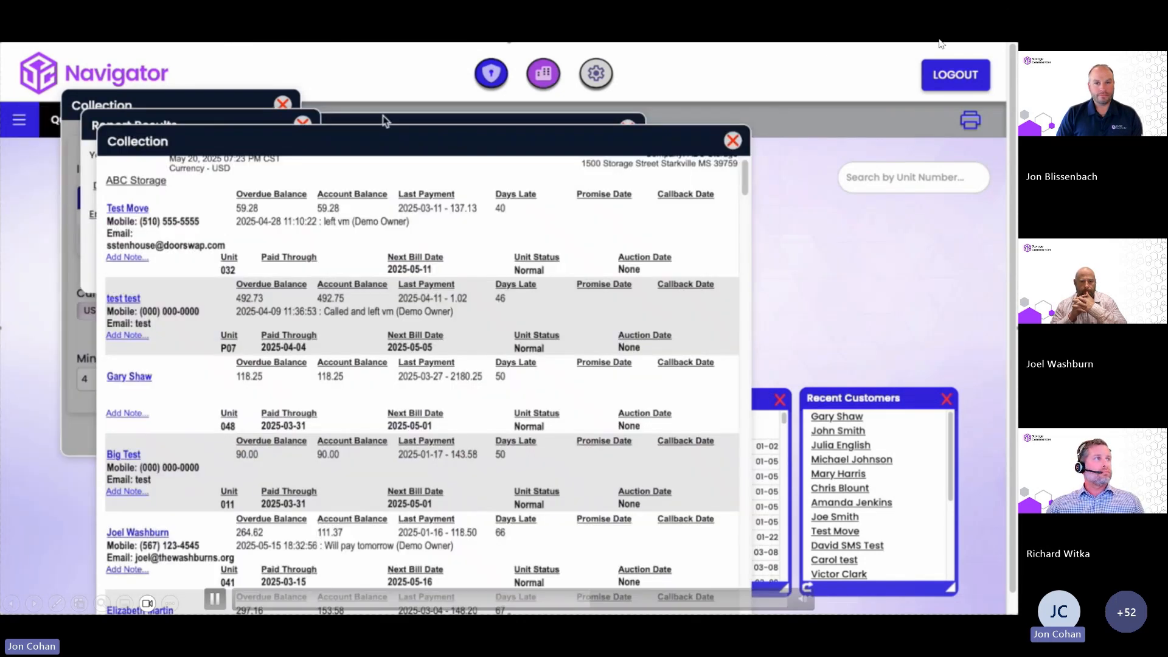
left_click(733, 141)
left_click(302, 122)
left_click(282, 105)
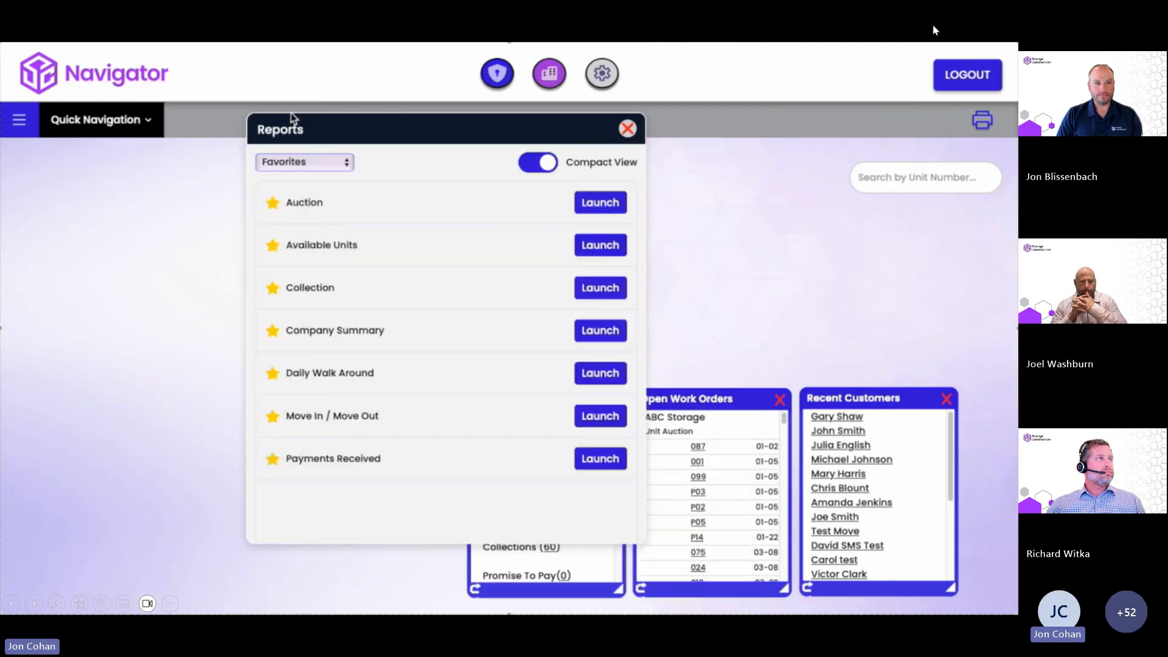
left_click(627, 129)
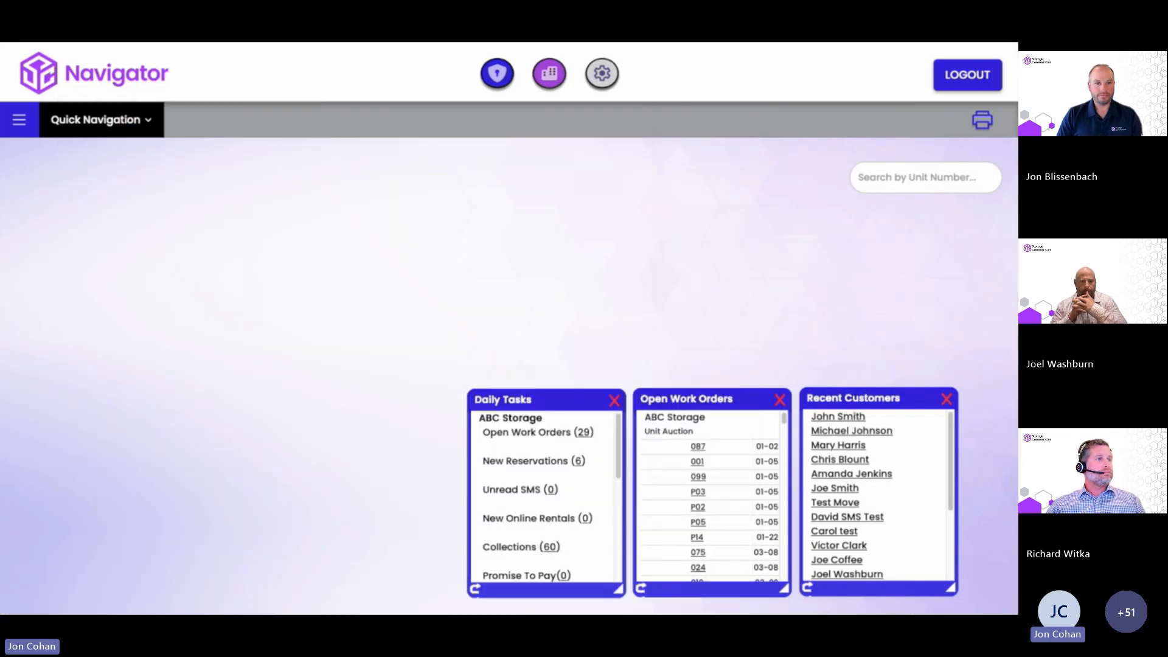
left_click(20, 120)
left_click(44, 193)
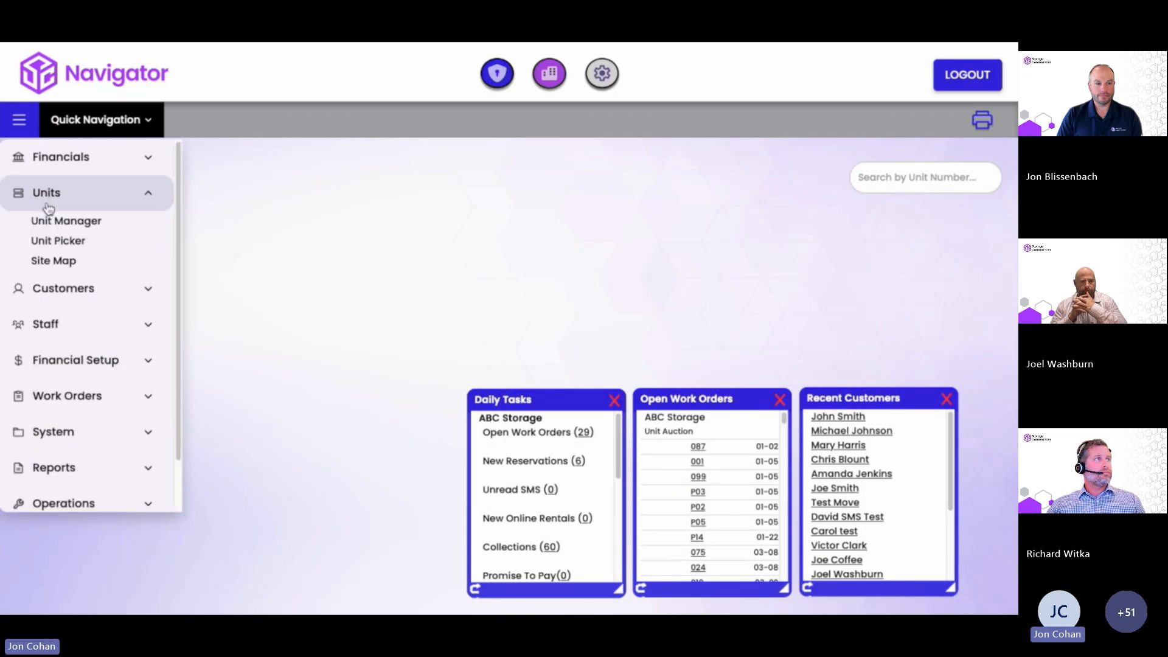
left_click(62, 265)
left_click_drag(280, 155, 342, 87)
left_click(696, 87)
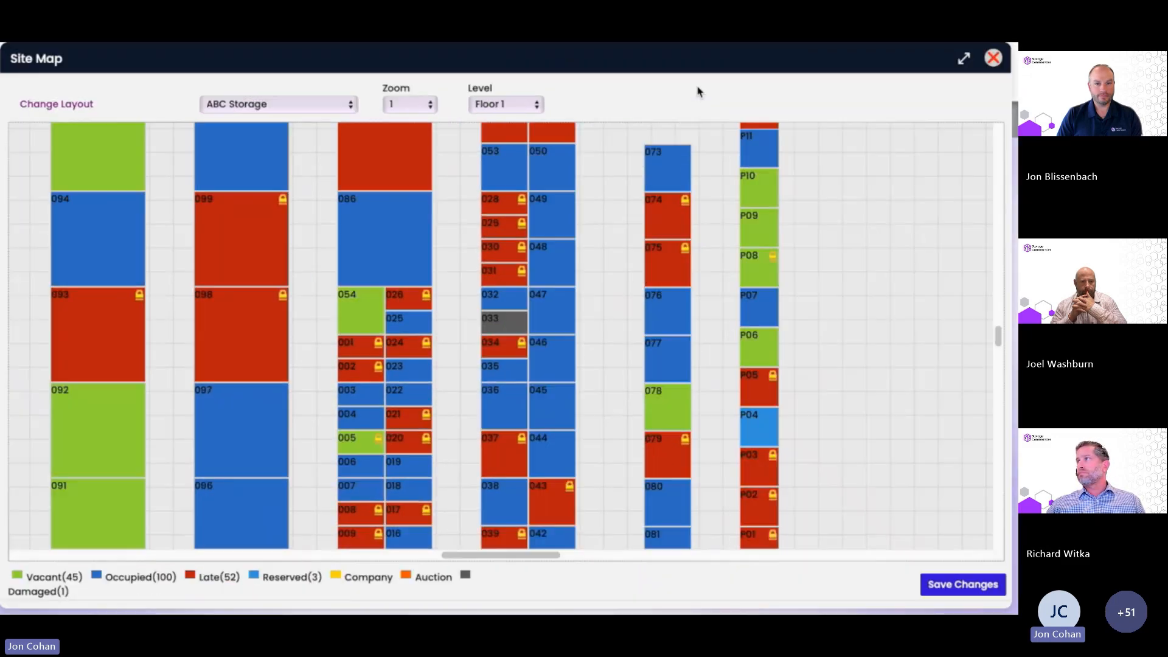
left_click(373, 239)
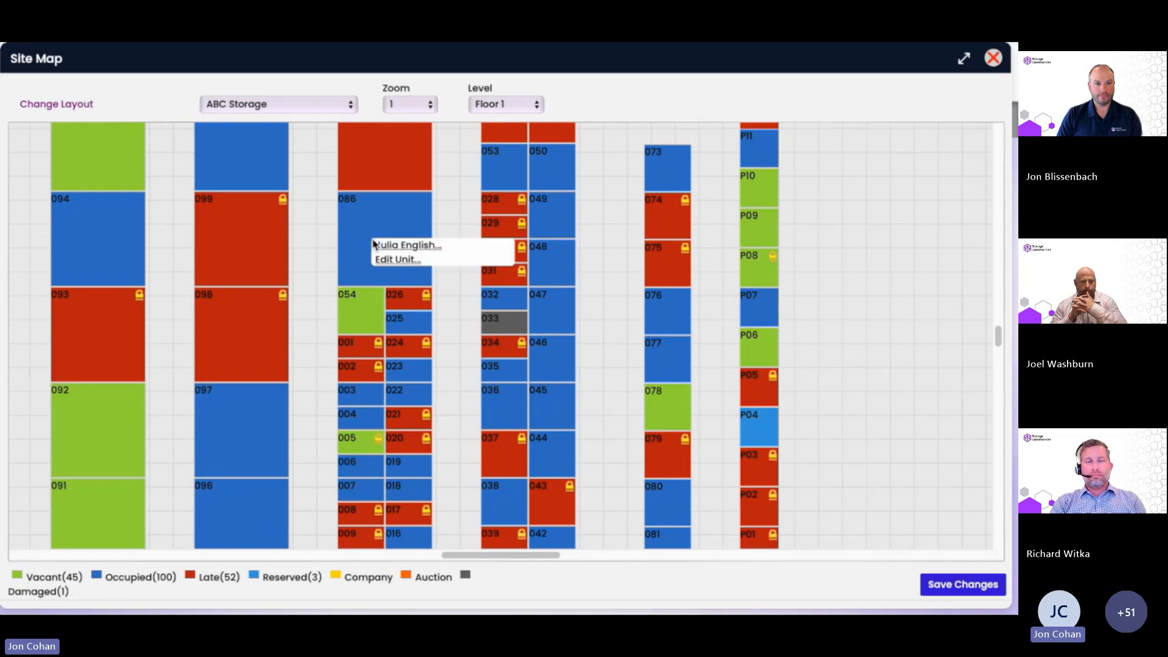
left_click(396, 247)
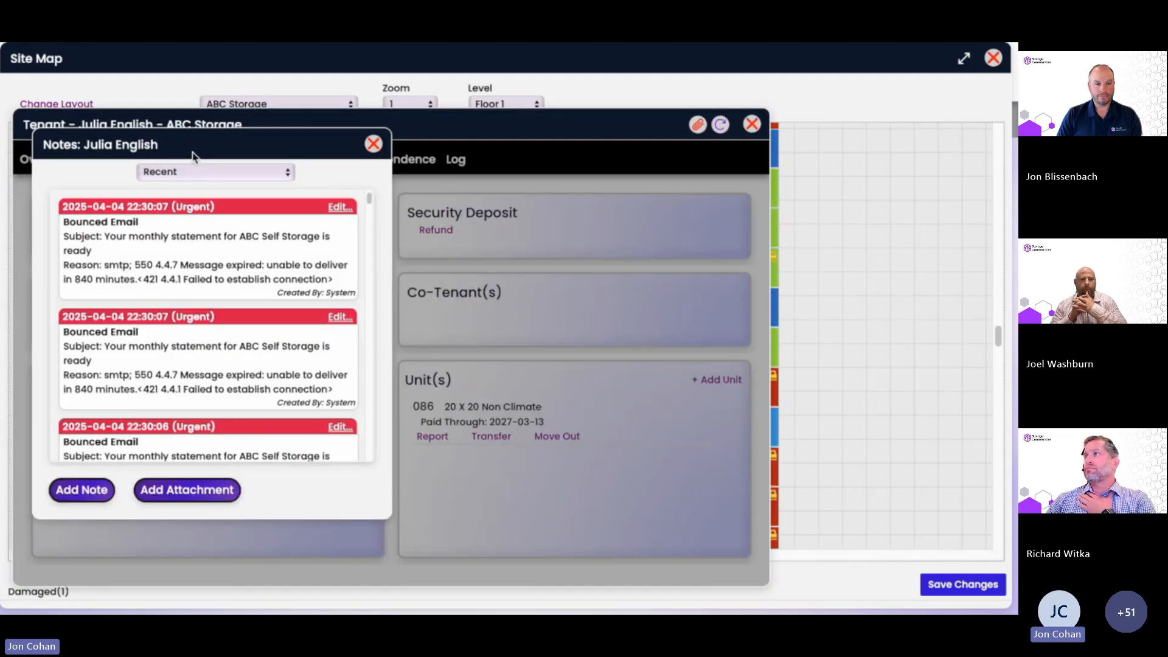
left_click(373, 143)
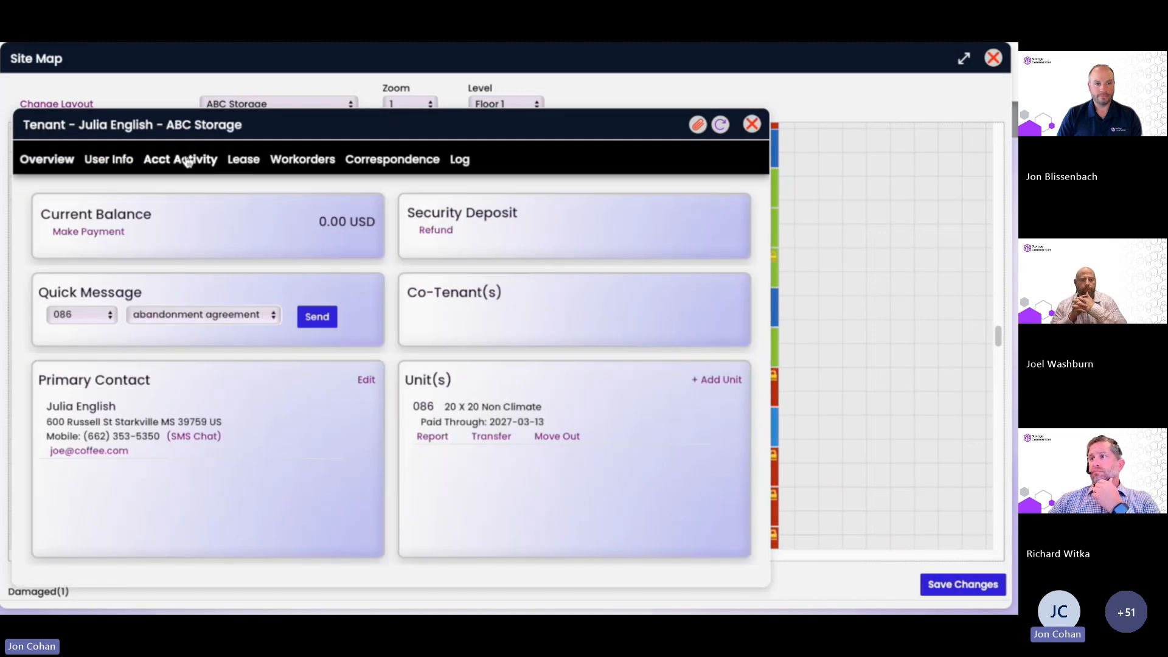
left_click(181, 160)
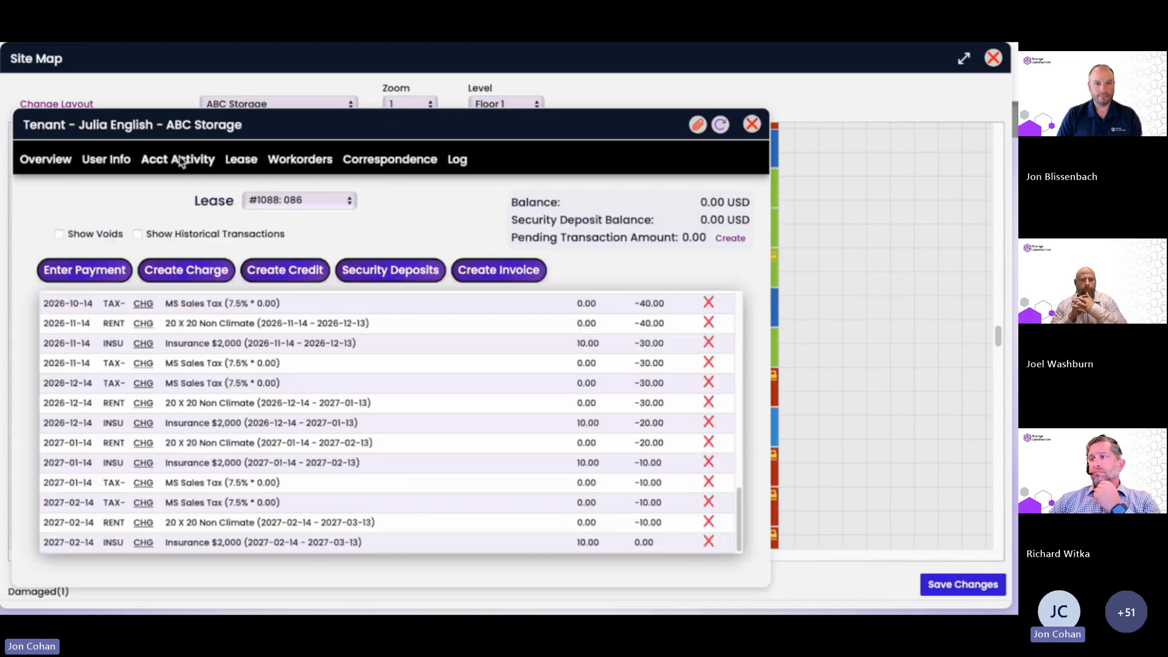
left_click(752, 125)
Start a new customer for vacant unit 054, enter a first name, then discard it.
right_click(360, 316)
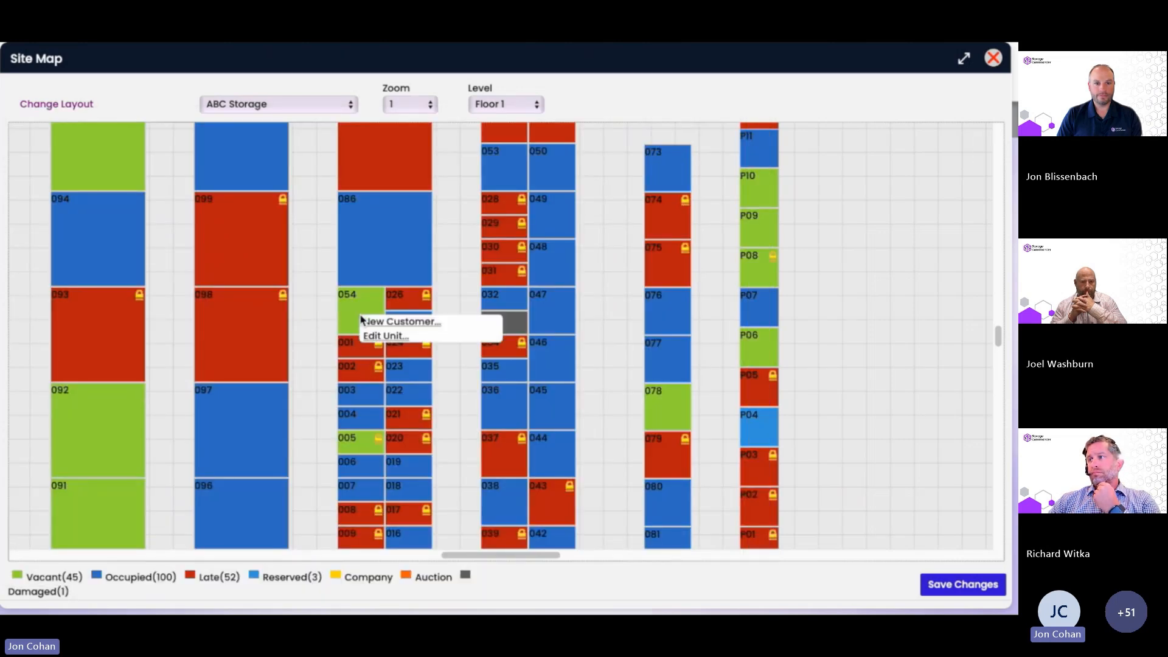
left_click(389, 322)
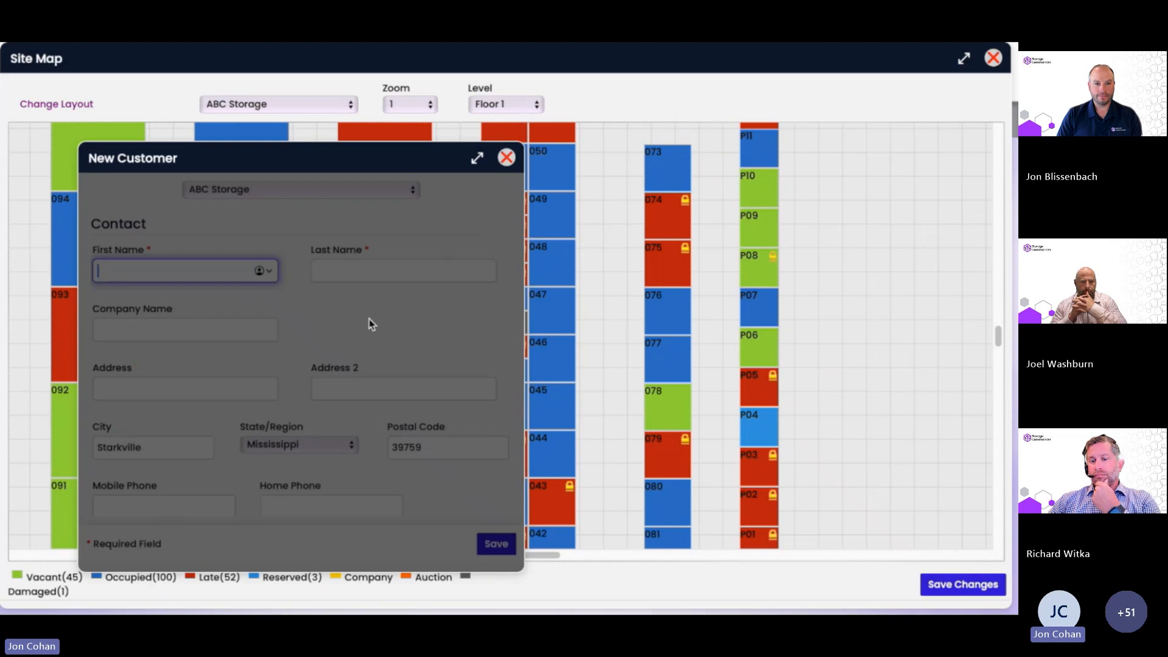
type("Mark")
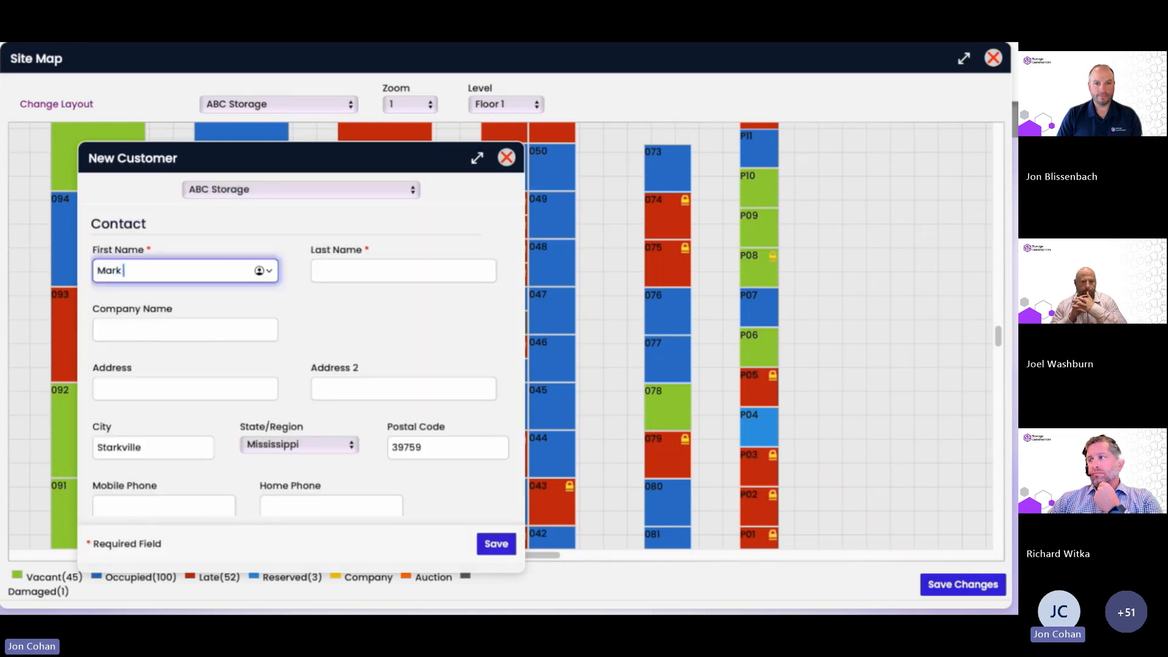
key("Tab")
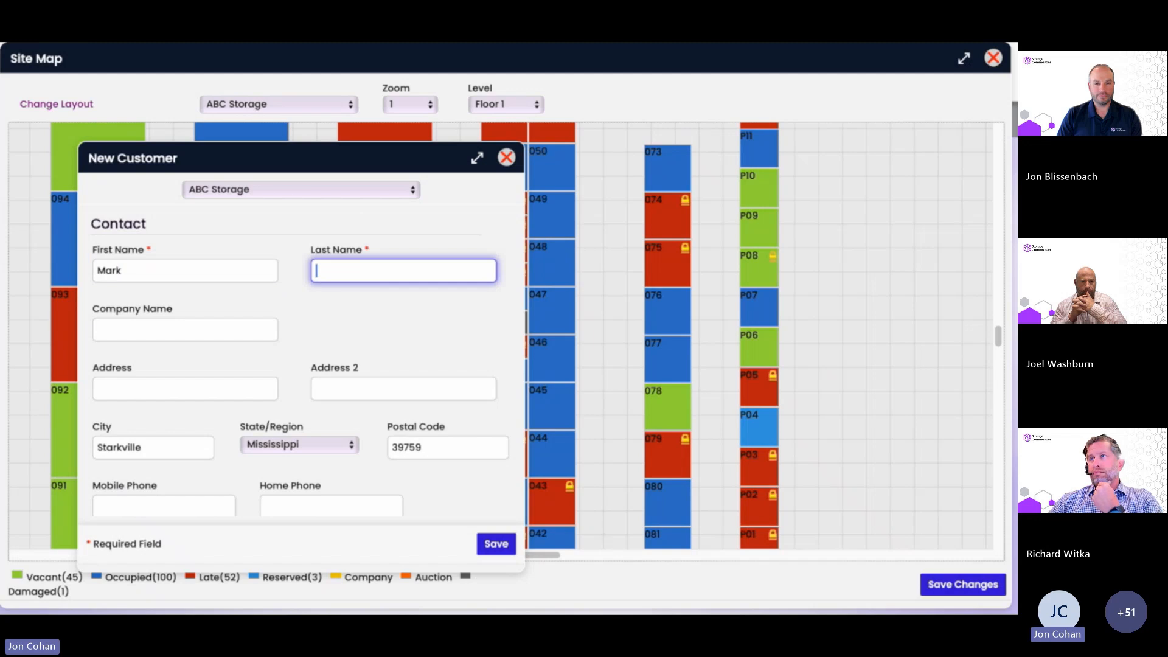
left_click(514, 157)
Set the site map zoom to 3, restore its window and close it.
left_click(406, 104)
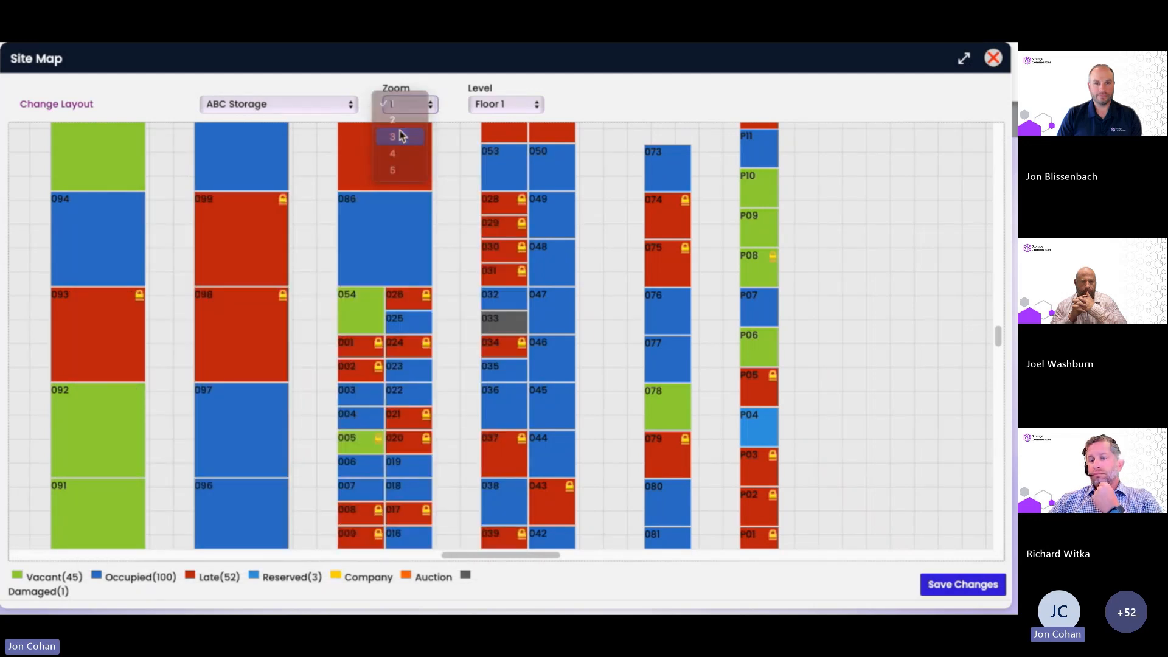
left_click(402, 135)
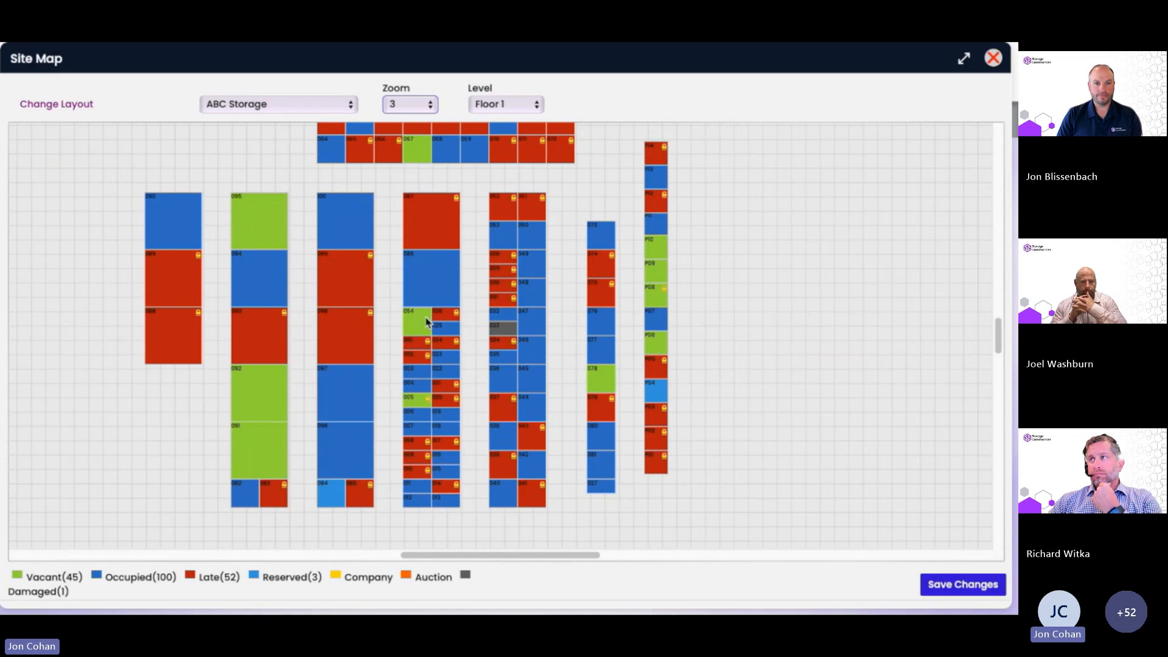
left_click(966, 59)
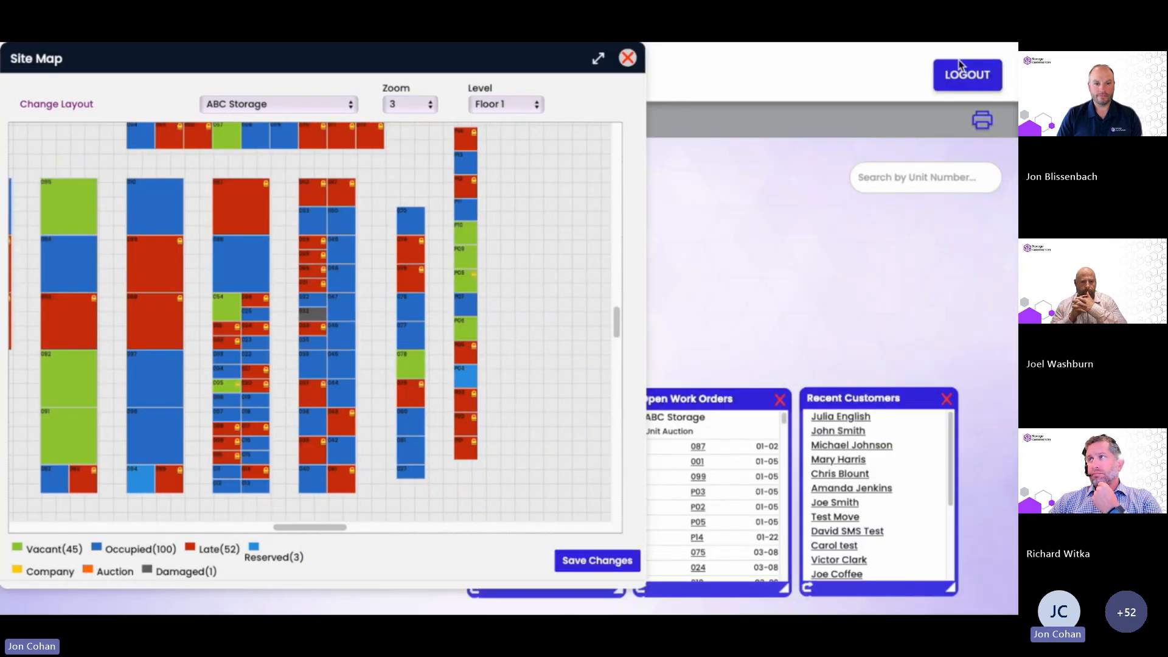
left_click(627, 58)
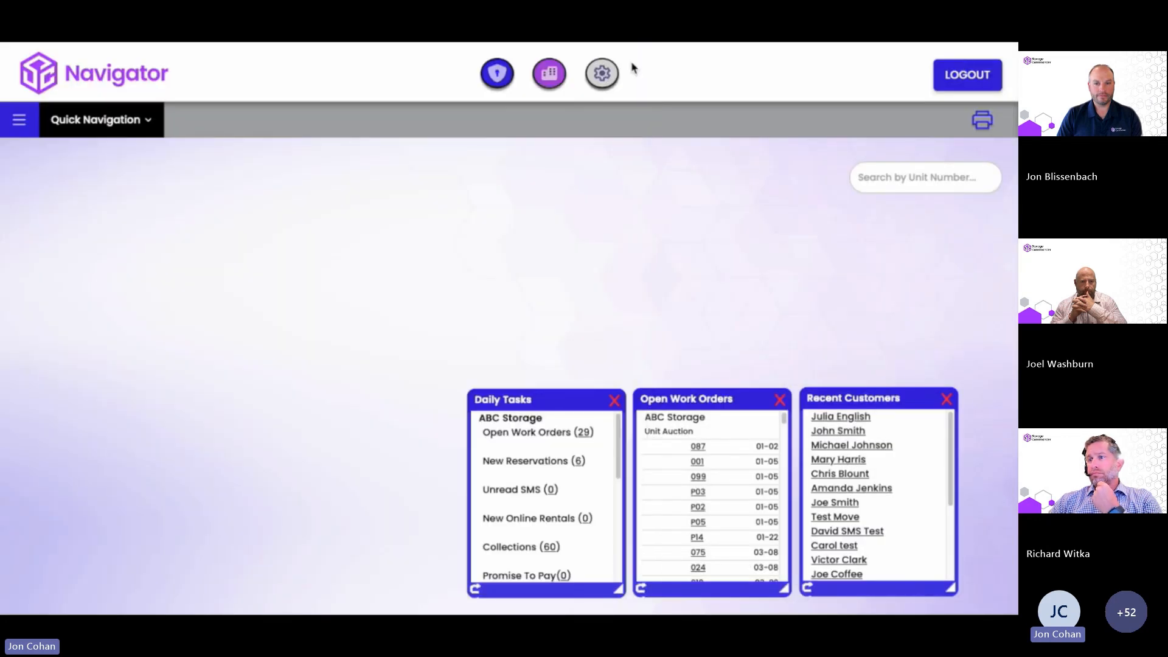
left_click(94, 125)
left_click(129, 339)
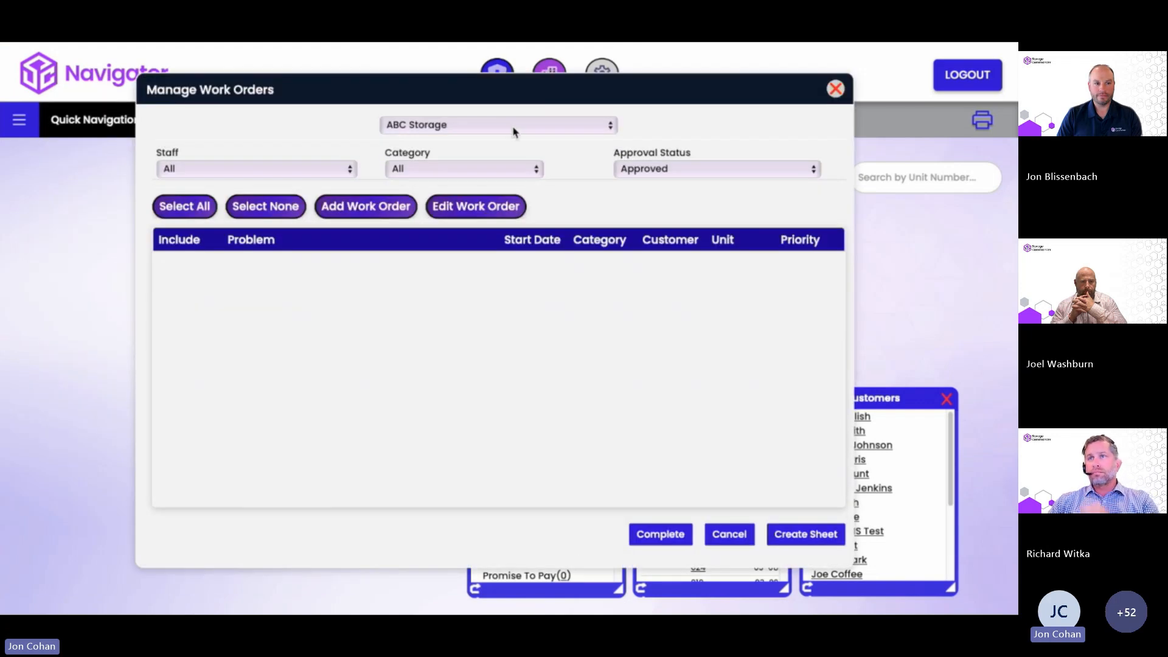
left_click(511, 126)
left_click(496, 140)
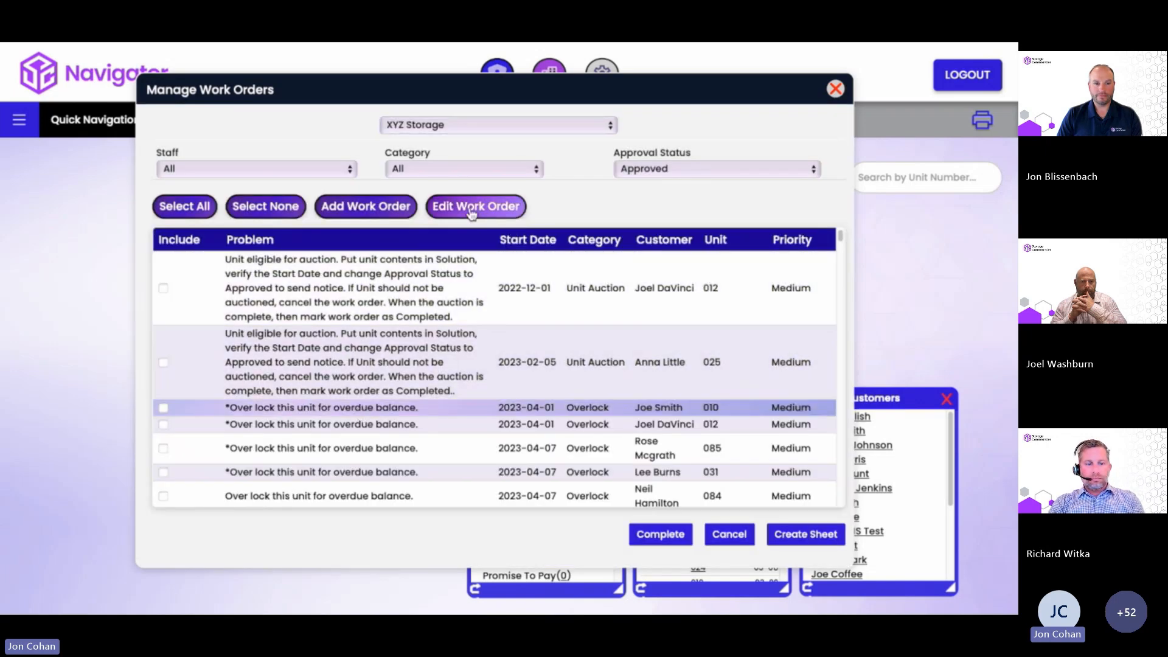
left_click(472, 210)
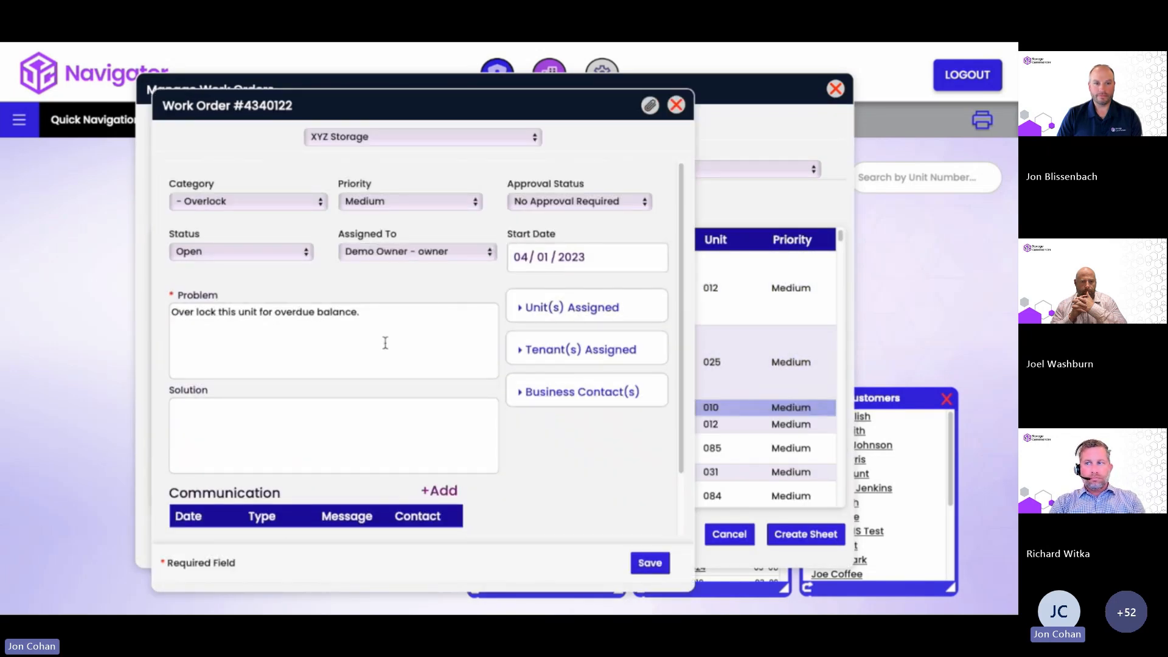
scroll(387, 368, "down", 2)
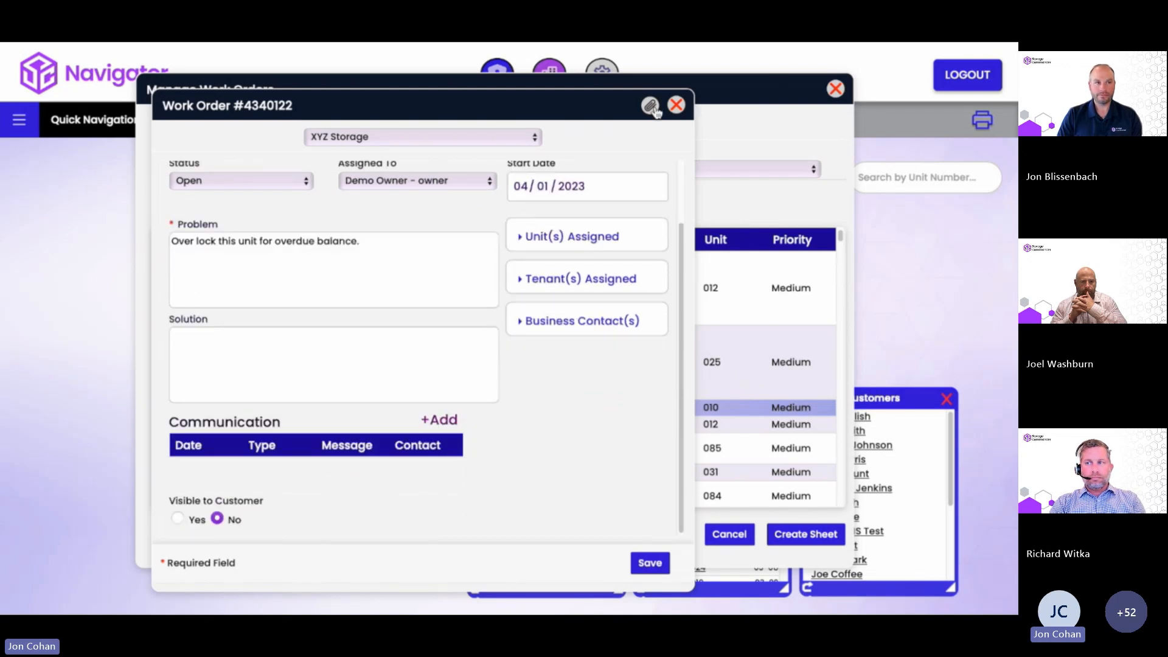
left_click(675, 106)
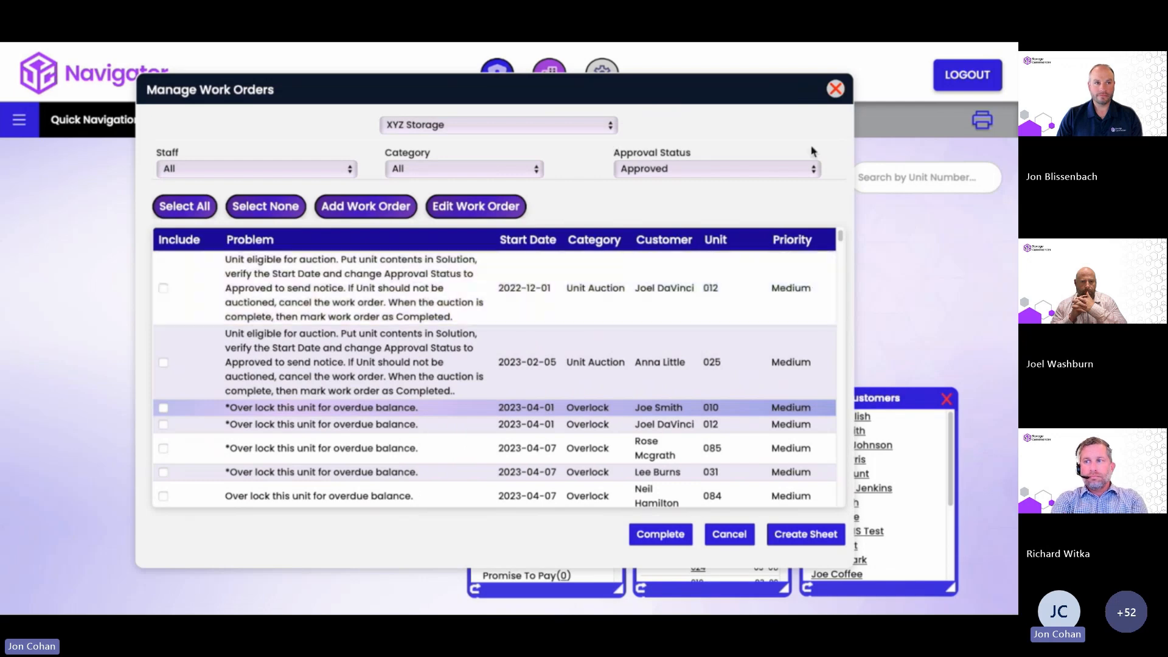
Open a recent customer's work orders and start a new work order.
left_click(835, 90)
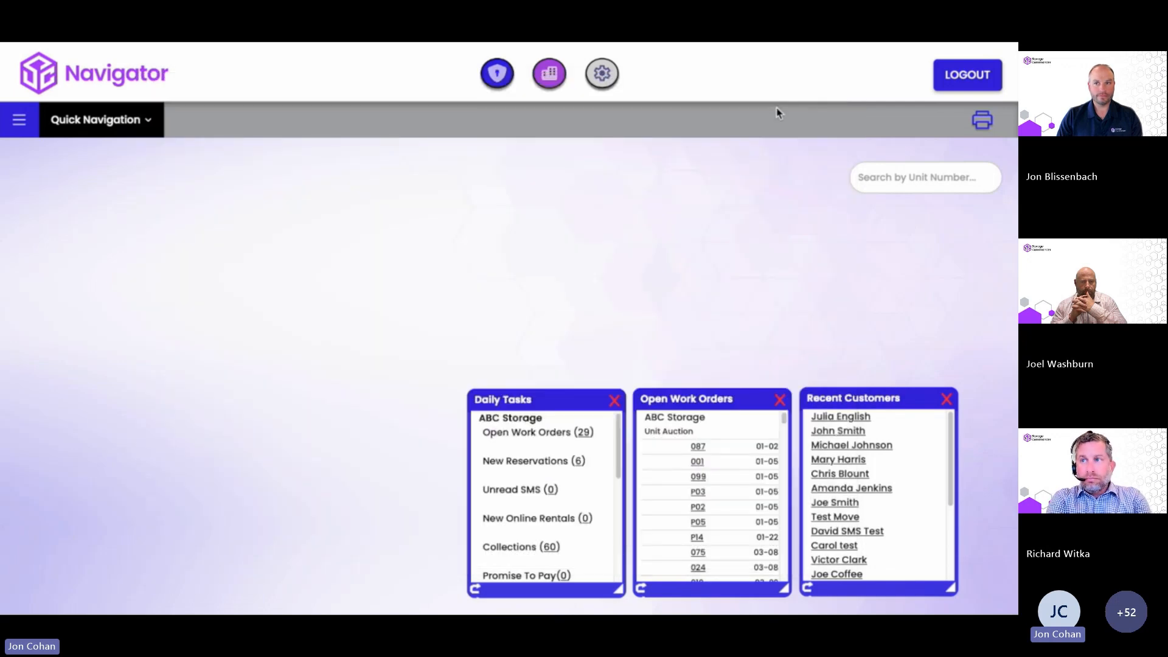
left_click(842, 436)
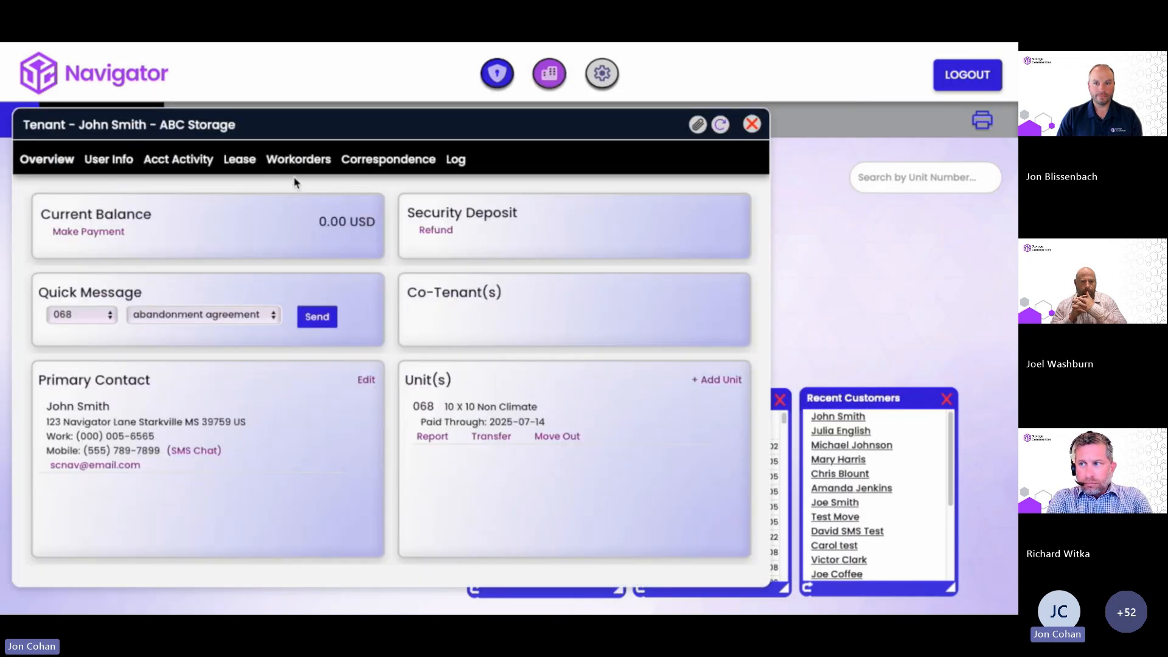
left_click(297, 161)
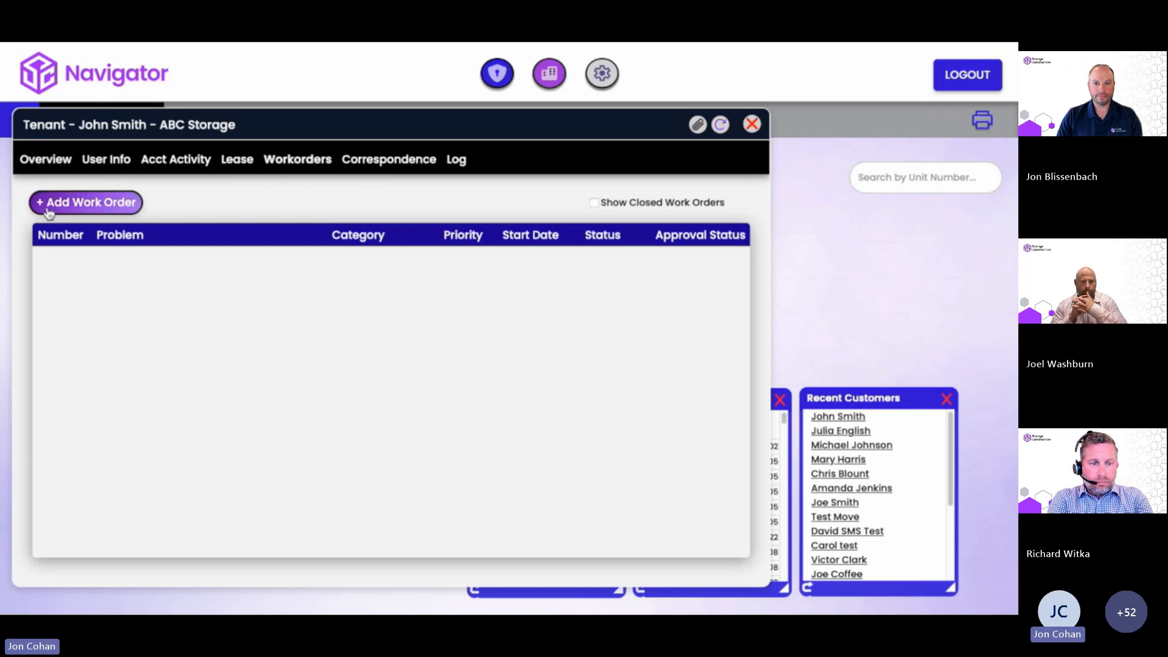
left_click(91, 203)
left_click_drag(298, 146, 333, 107)
Save it as Gate Issue with problem 'Customer is unable to access unit because of a gate issue'.
left_click(202, 194)
left_click(177, 445)
left_click(177, 330)
type("C")
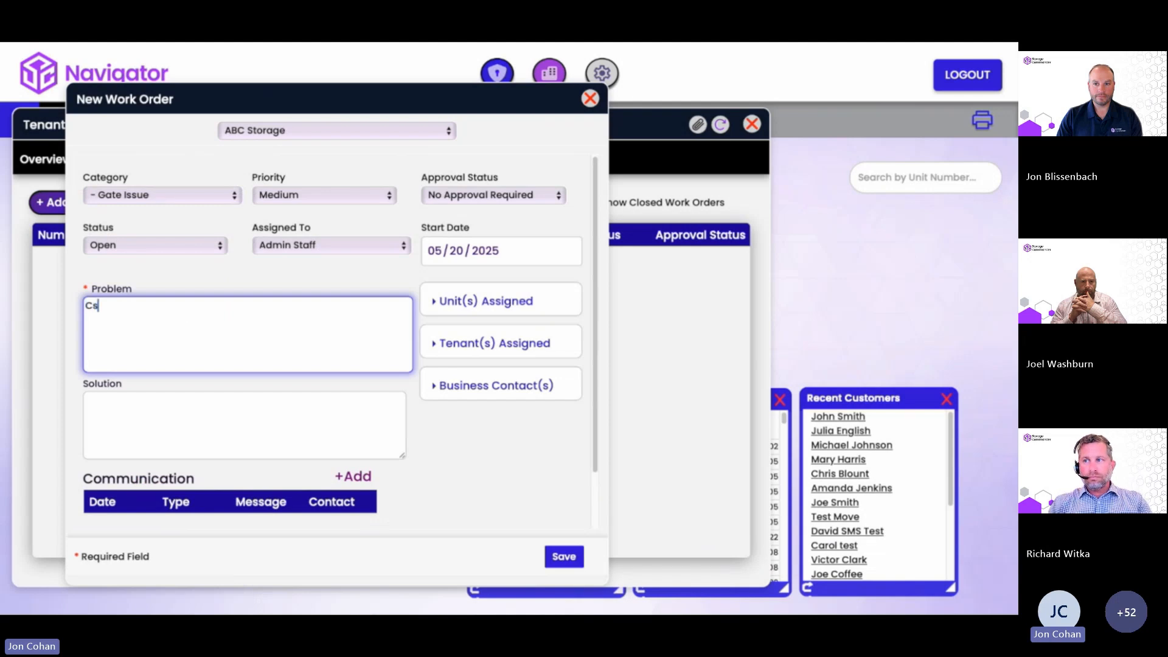
type("ustomer ")
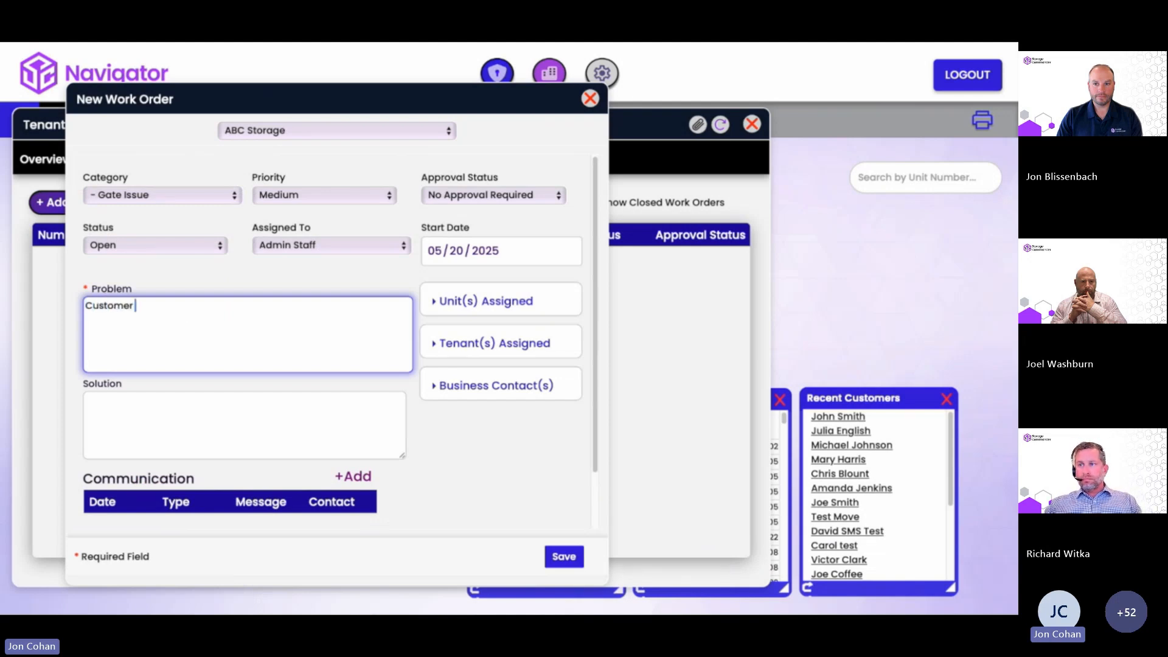
type("is unable to")
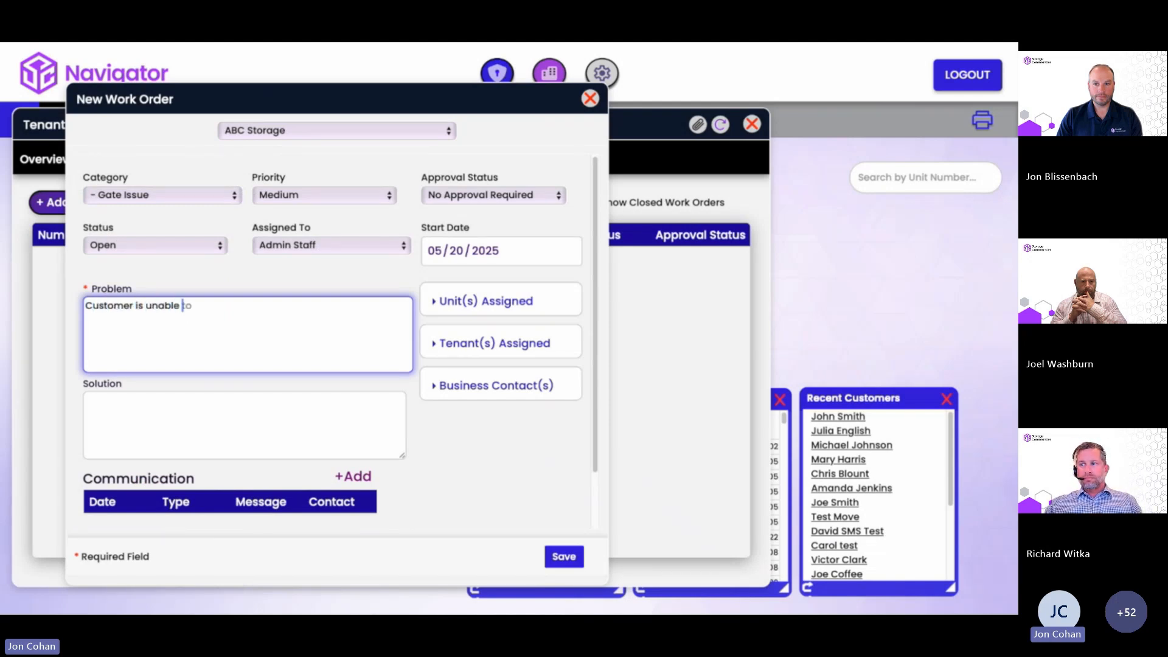
type(" access")
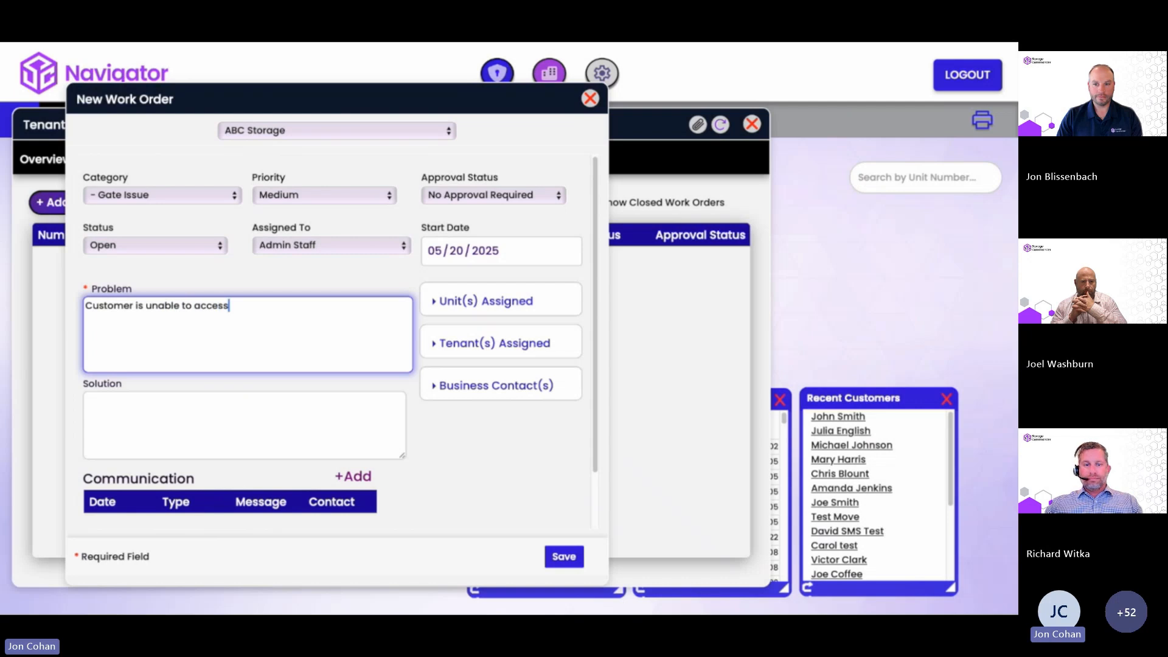
type(" unit ")
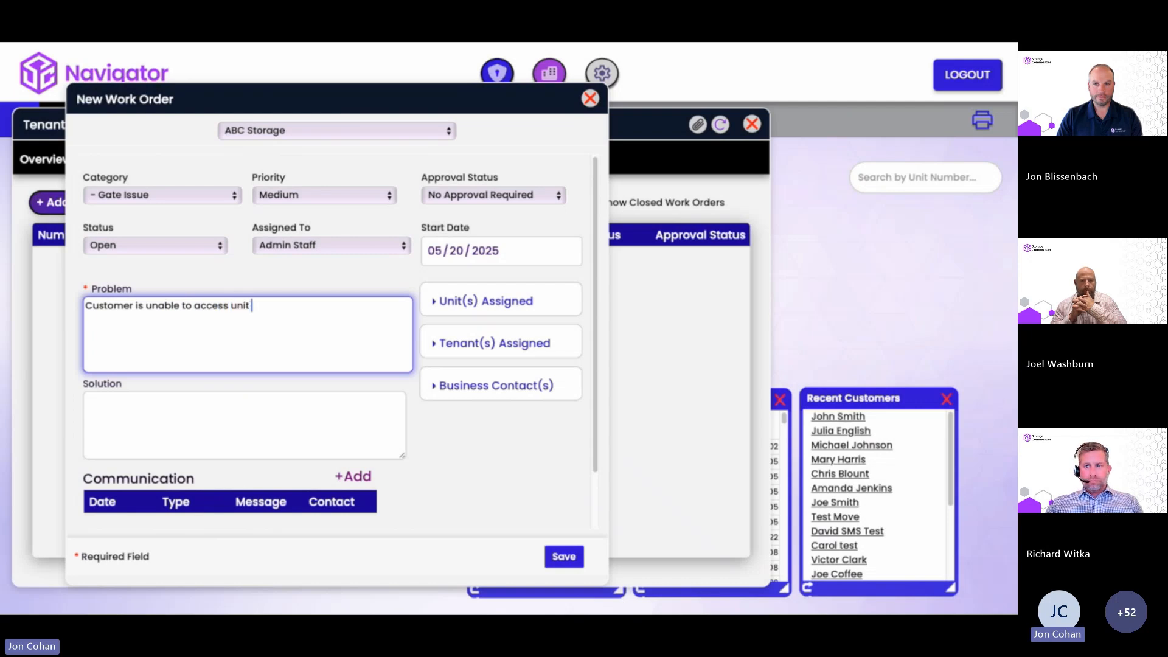
type("because ")
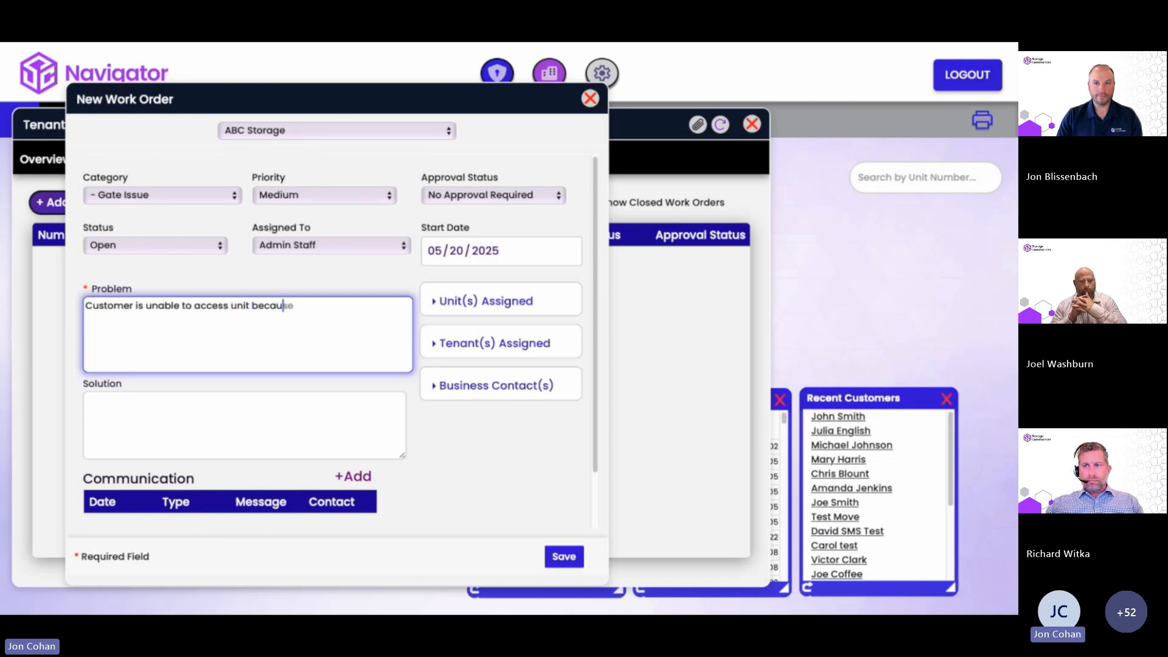
type("of a gate issue")
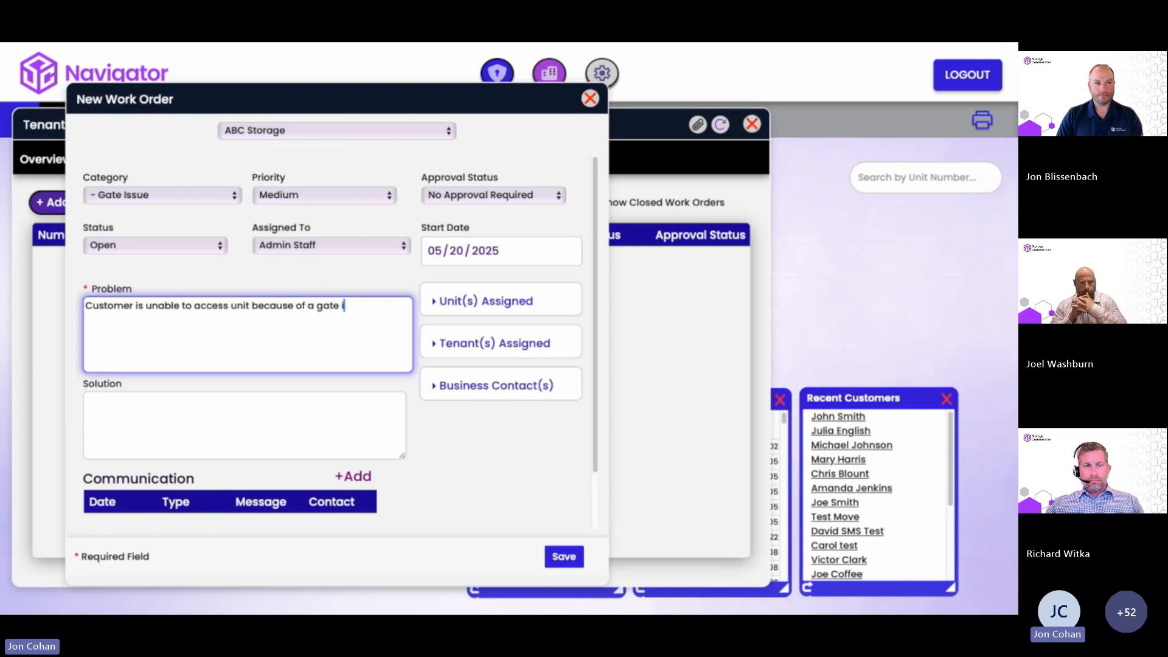
left_click(564, 556)
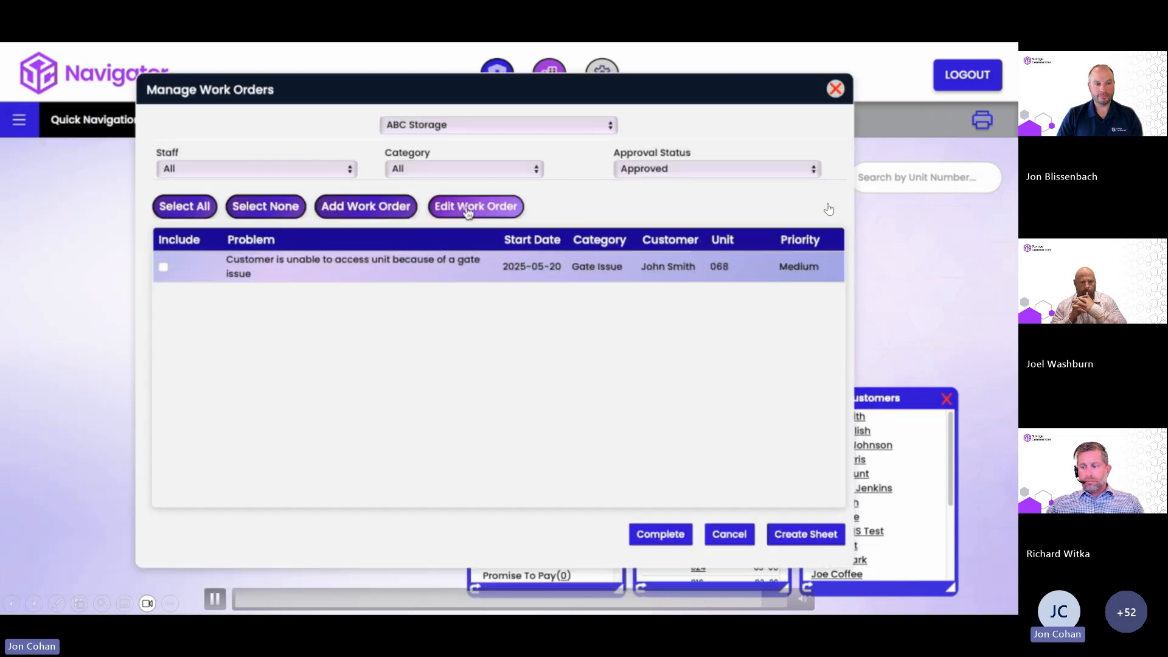
Reopen Work Order #6415090 and check that unit 068 and its tenant are assigned.
left_click(477, 203)
left_click(534, 308)
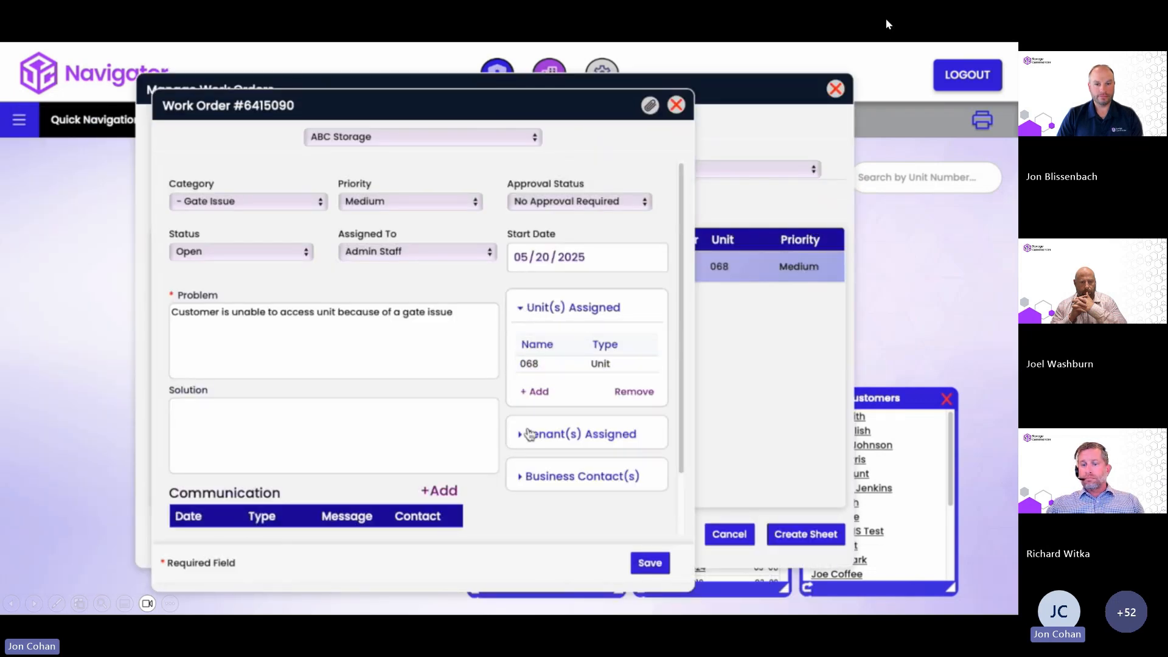
left_click(529, 435)
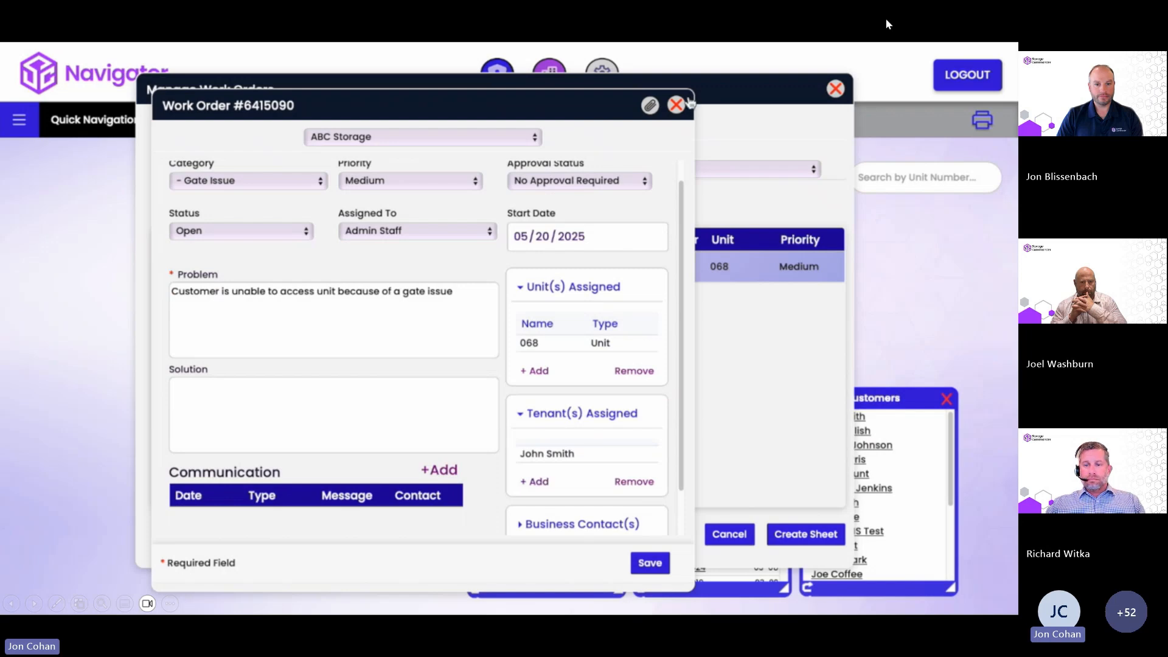